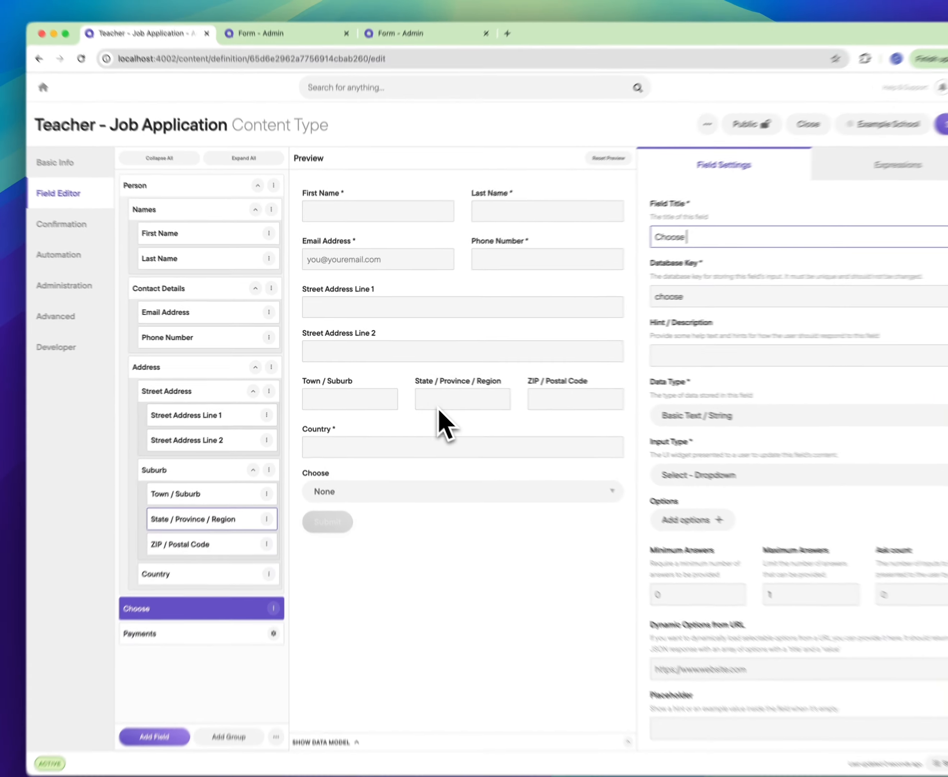
# Title the dropdown field "Choose the elective you would like to teach" and check its choices in the preview.
pyautogui.write('ou would like to t')
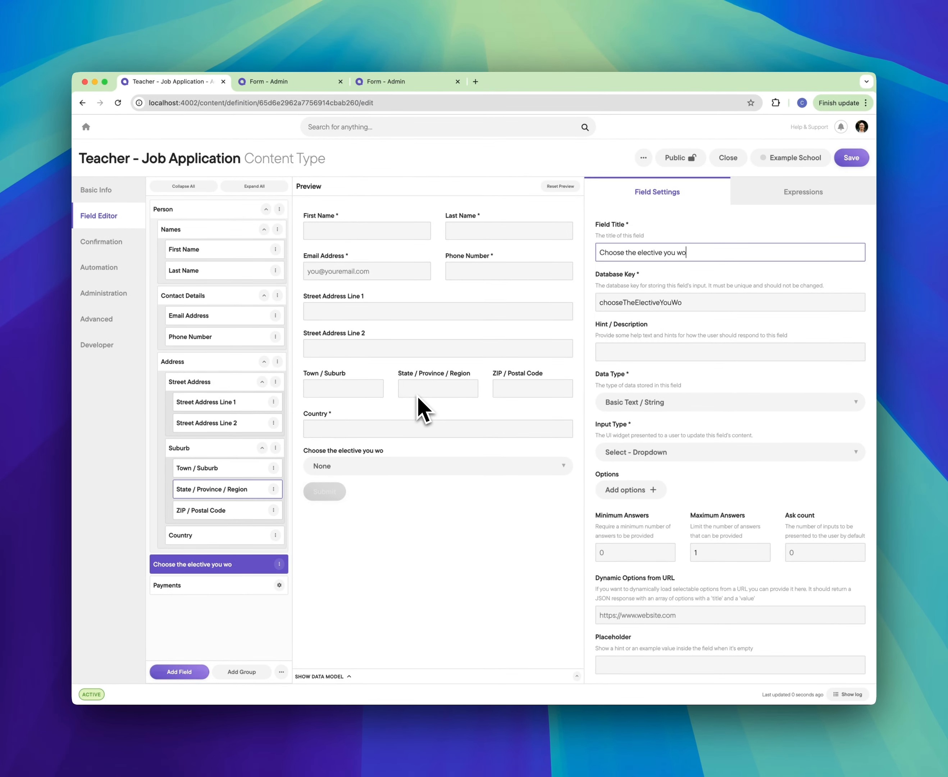
pyautogui.write('each')
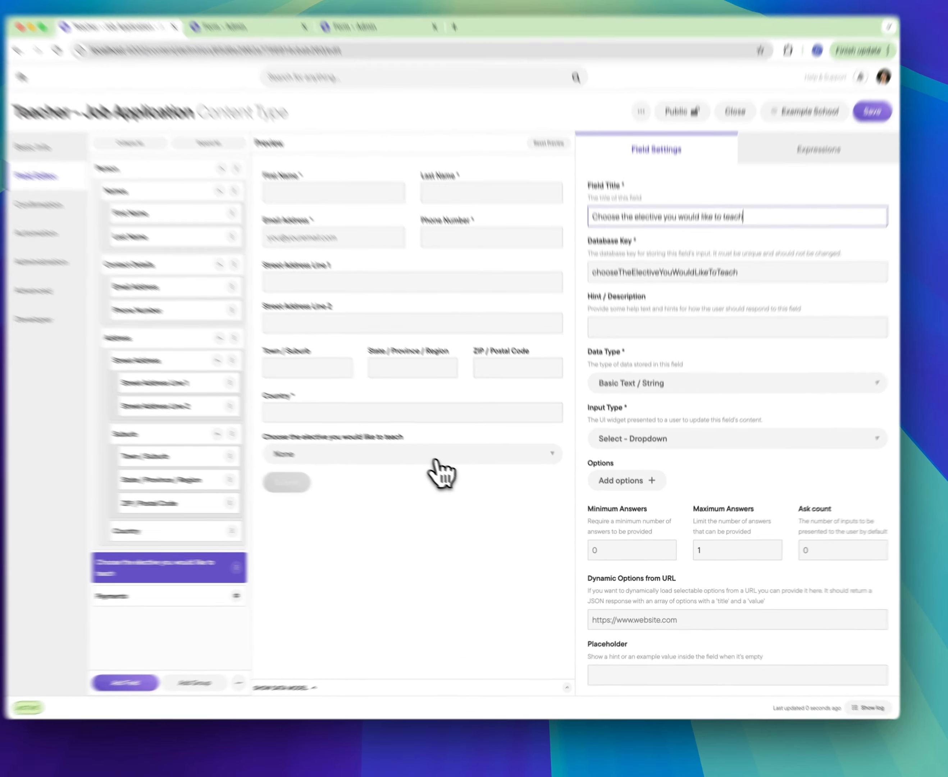
pyautogui.click(457, 468)
pyautogui.click(379, 427)
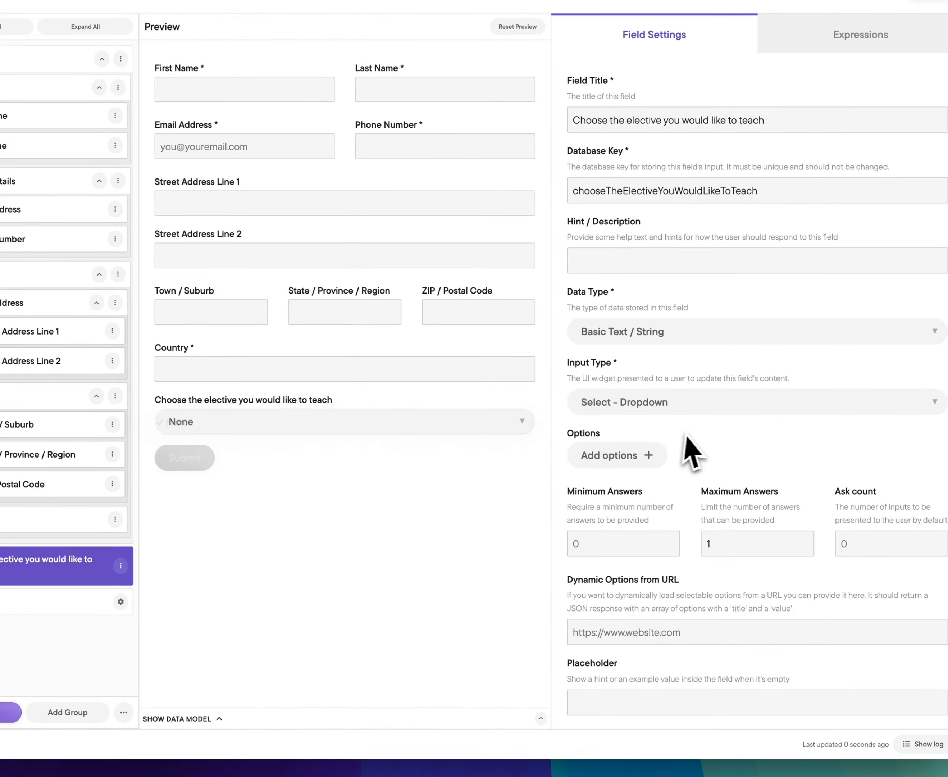
# Add the options Elective One, Elective Two and Elective Three to the elective dropdown field.
pyautogui.click(647, 456)
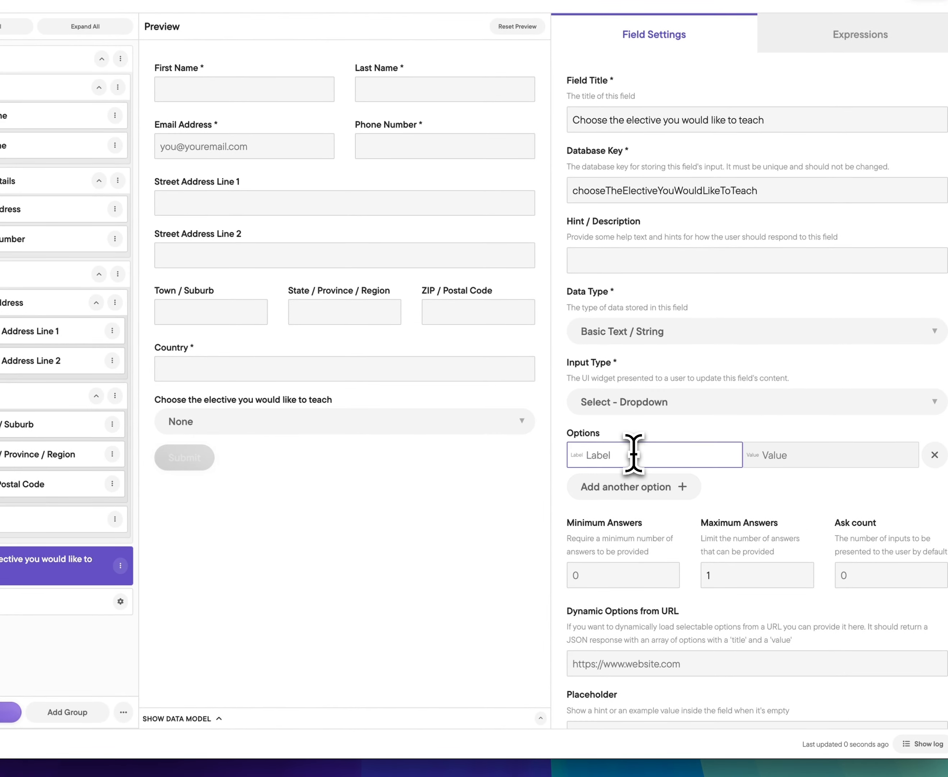
pyautogui.write('Electiv')
pyautogui.write('e One')
pyautogui.press('Return')
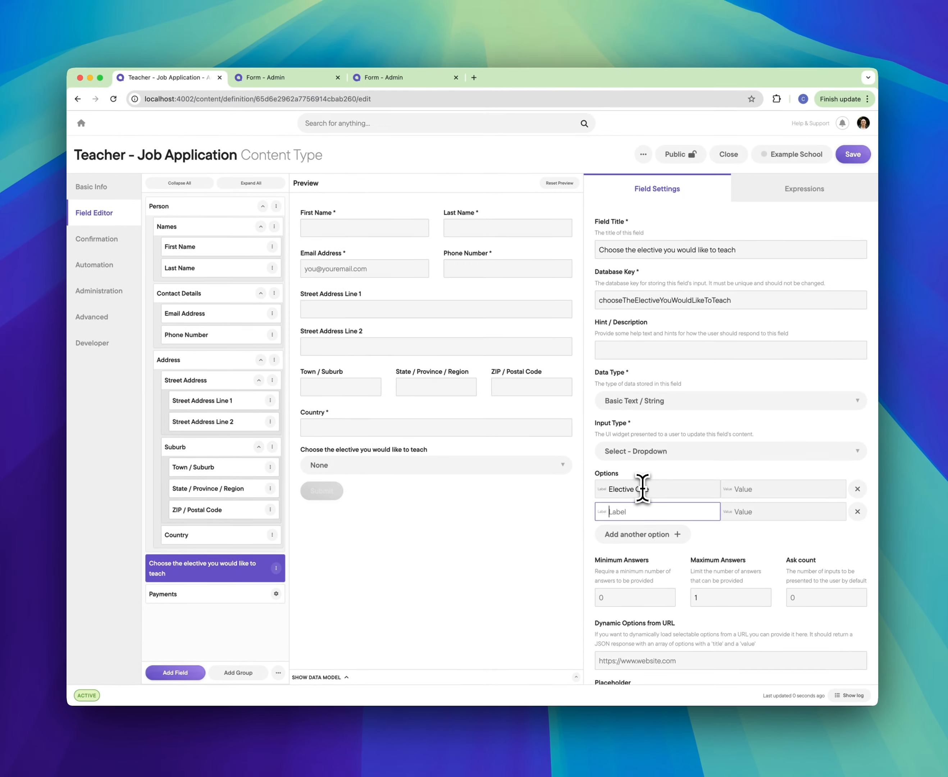
pyautogui.write('Elective Two')
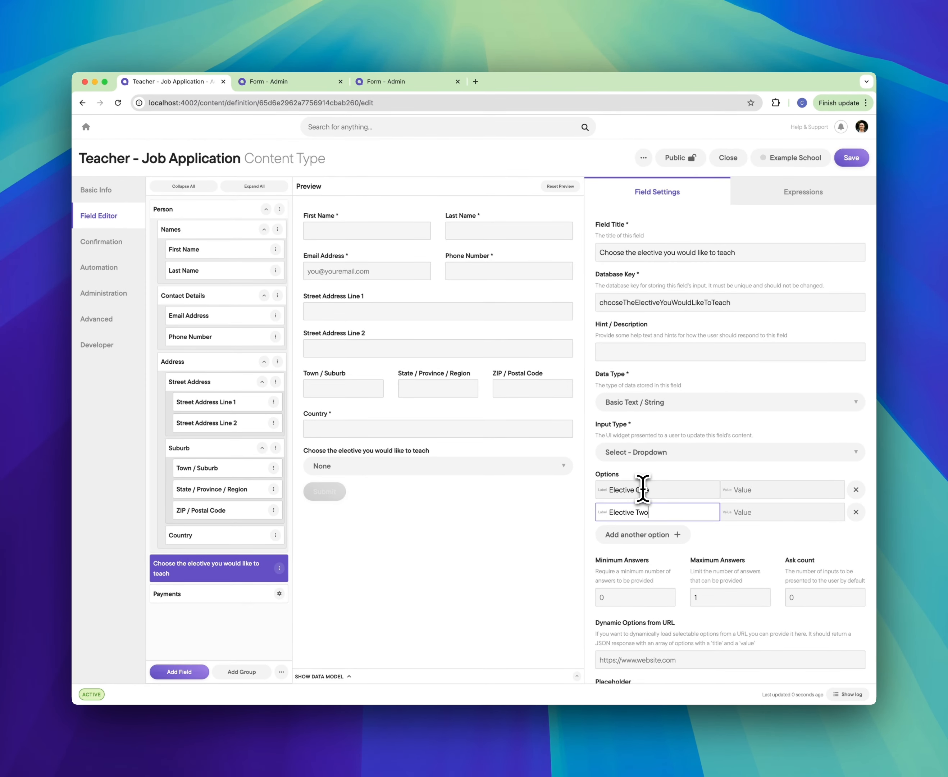
pyautogui.press('Return')
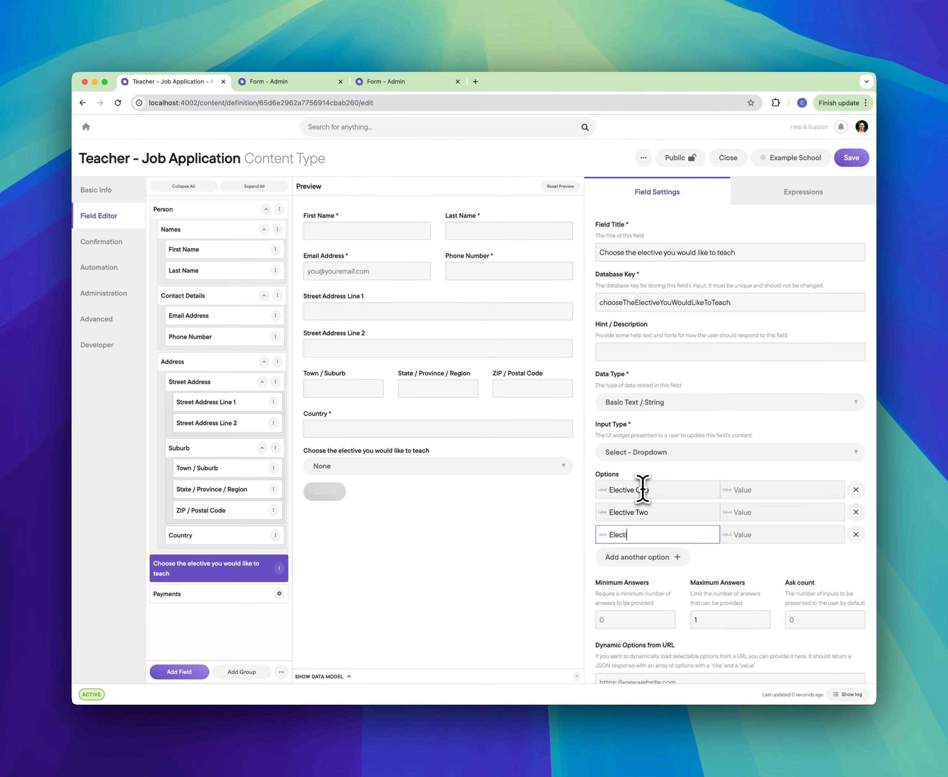
pyautogui.press('Return')
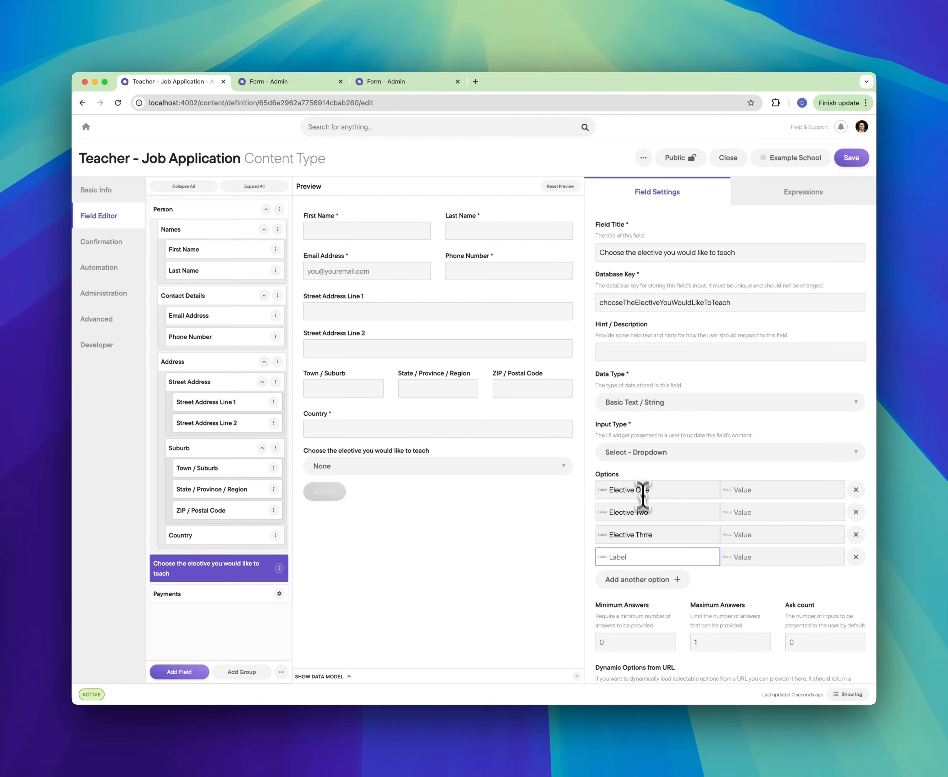
pyautogui.click(656, 536)
pyautogui.press('BackSpace')
pyautogui.press('BackSpace')
pyautogui.write('ee')
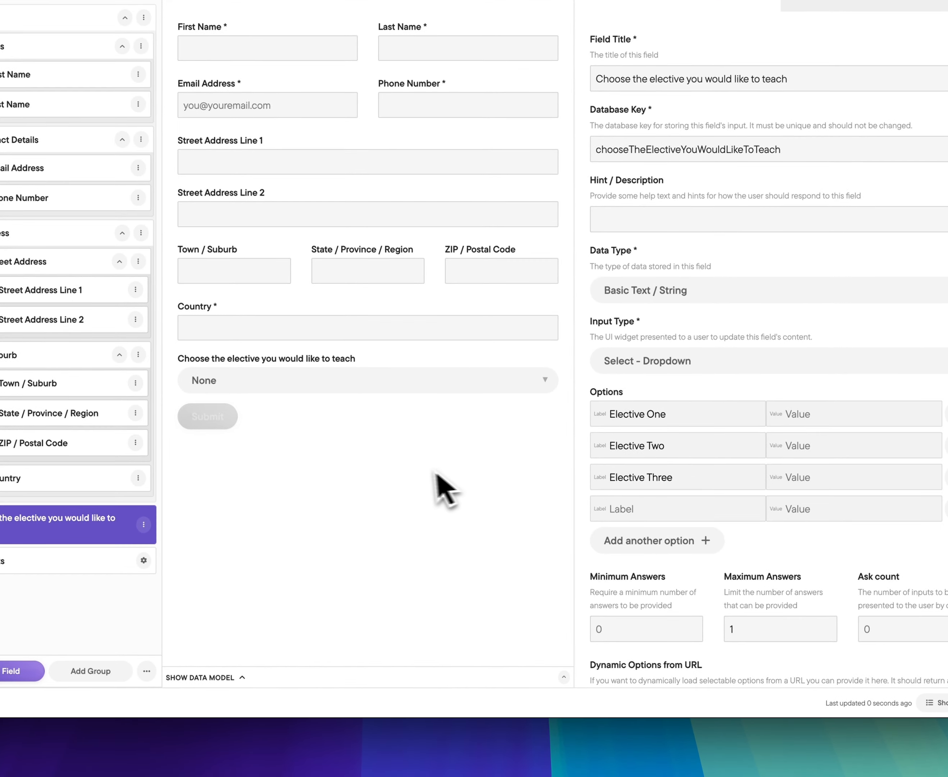
# Remove the empty fourth option and check the elective dropdown's choices in the preview.
pyautogui.click(347, 381)
pyautogui.click(489, 529)
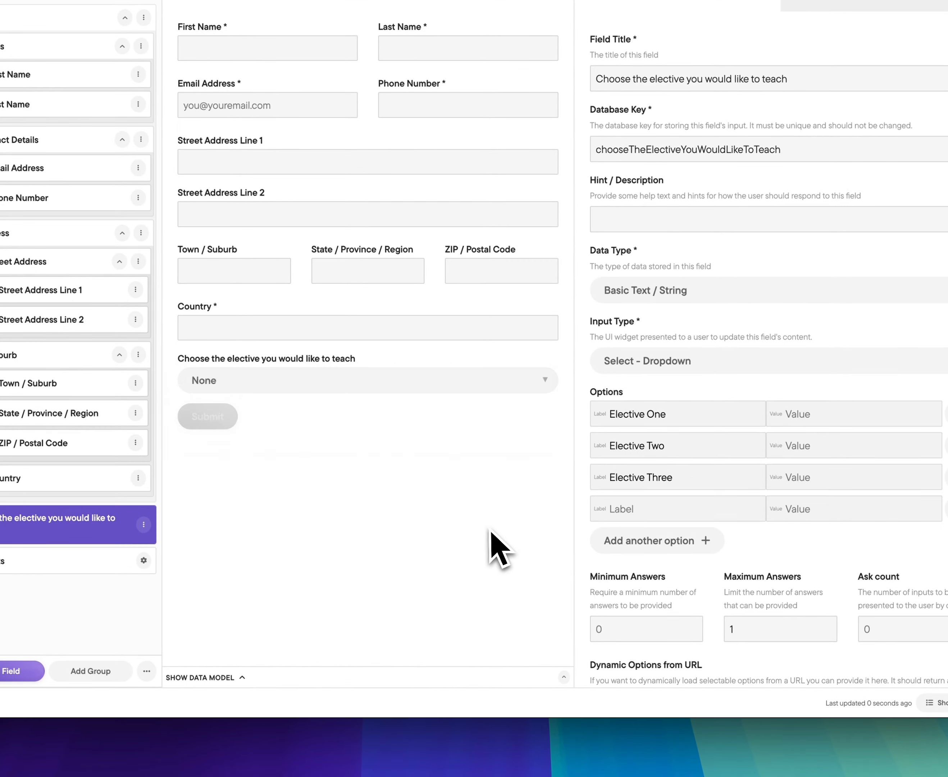
pyautogui.click(869, 504)
pyautogui.click(331, 380)
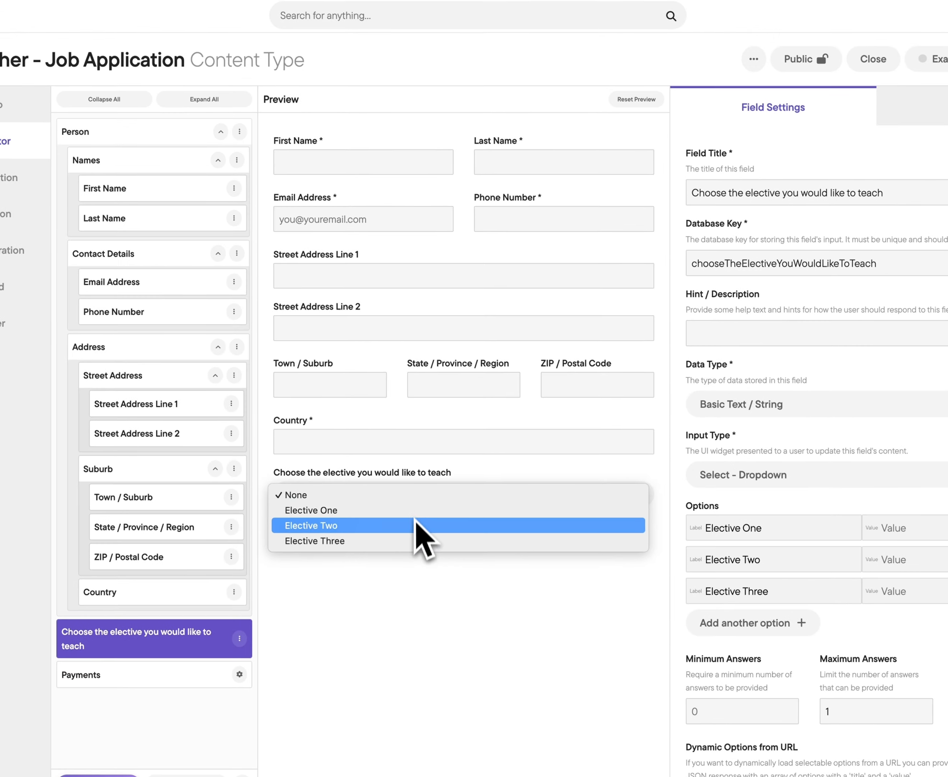
pyautogui.click(402, 602)
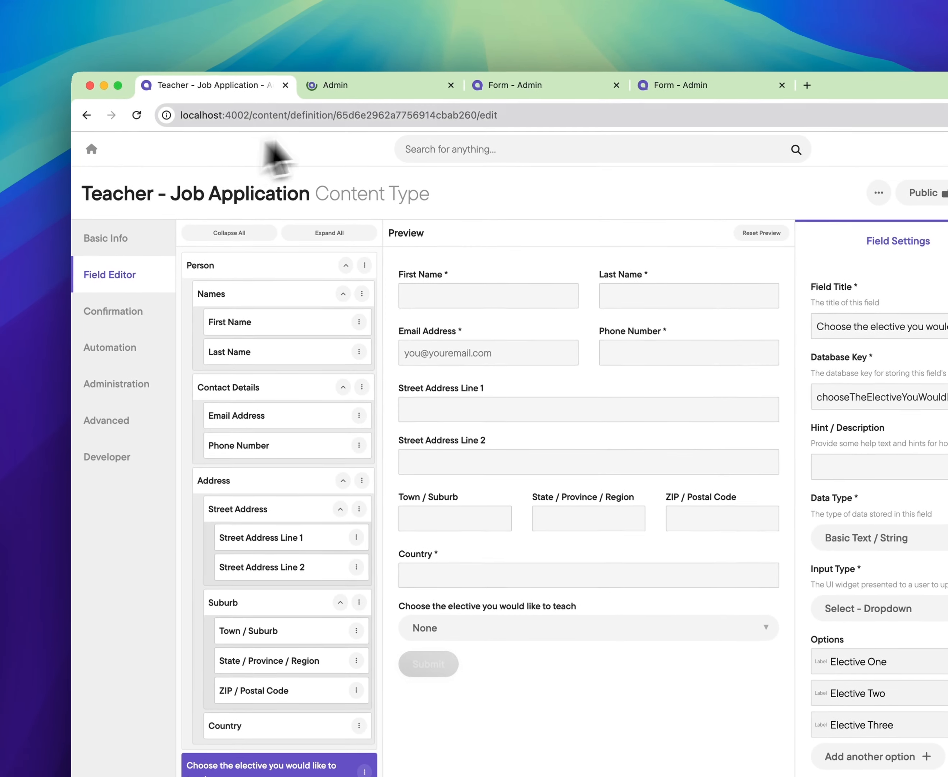
# Switch to the other admin page and list all existing Electives under the custom content types.
pyautogui.click(347, 90)
pyautogui.click(290, 340)
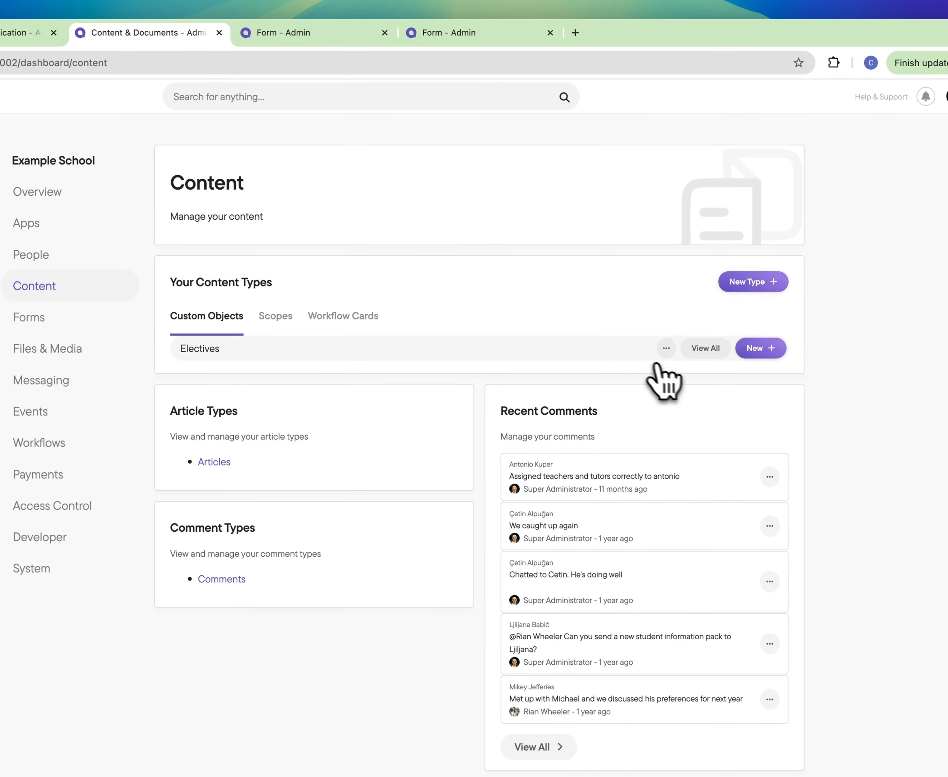
pyautogui.click(706, 348)
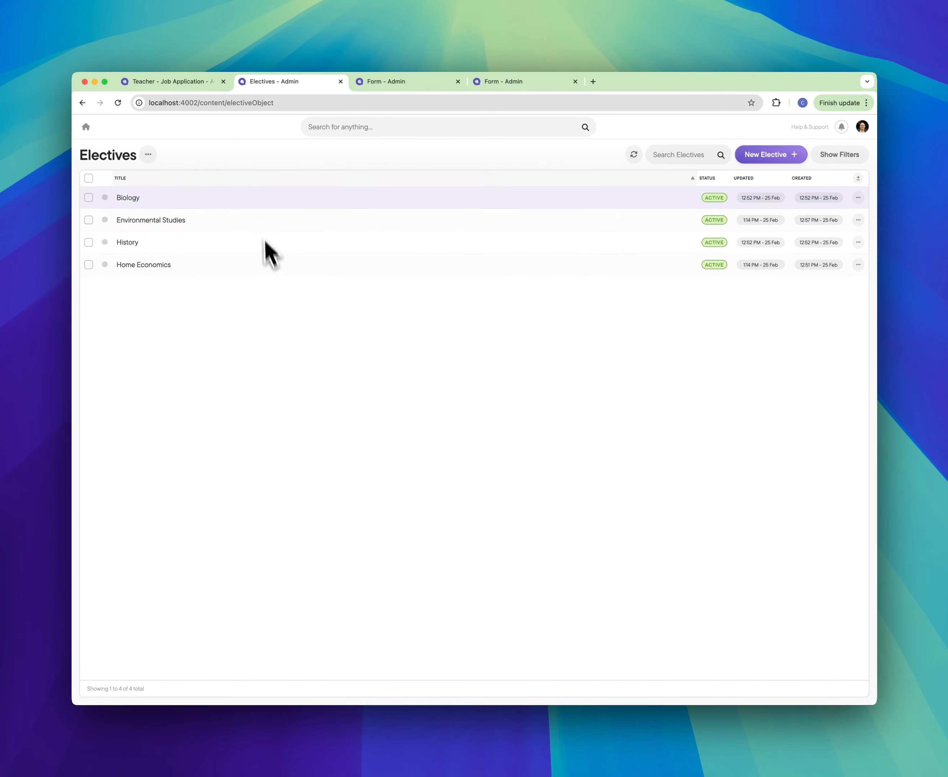
# Return to the job application's field editor and delete all three manual elective options.
pyautogui.click(195, 83)
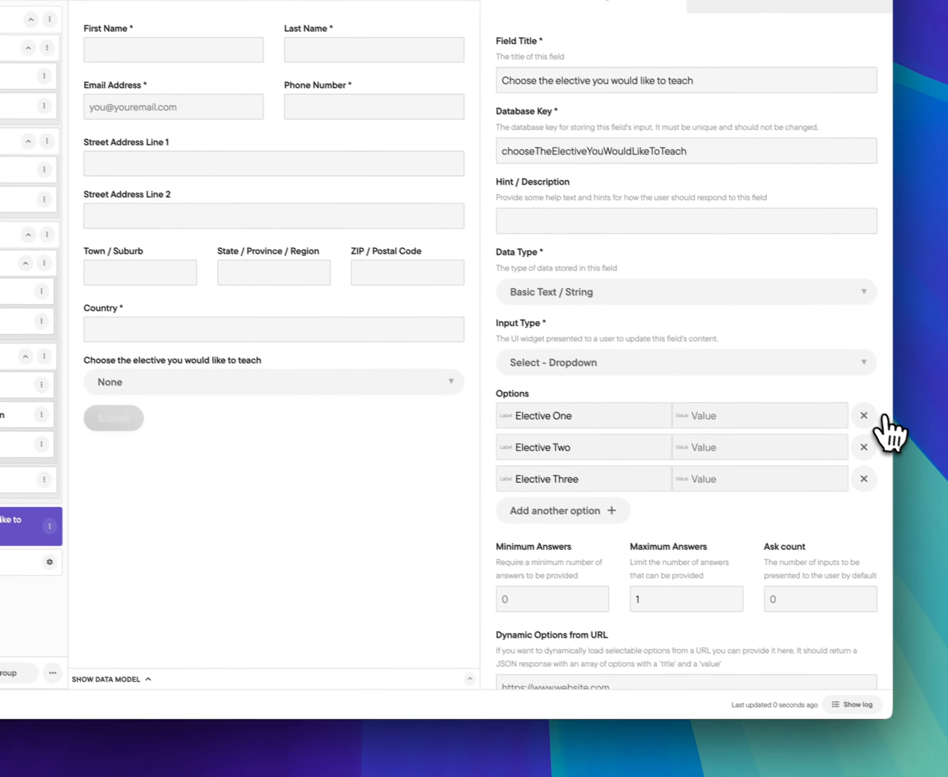
pyautogui.click(852, 405)
pyautogui.click(852, 404)
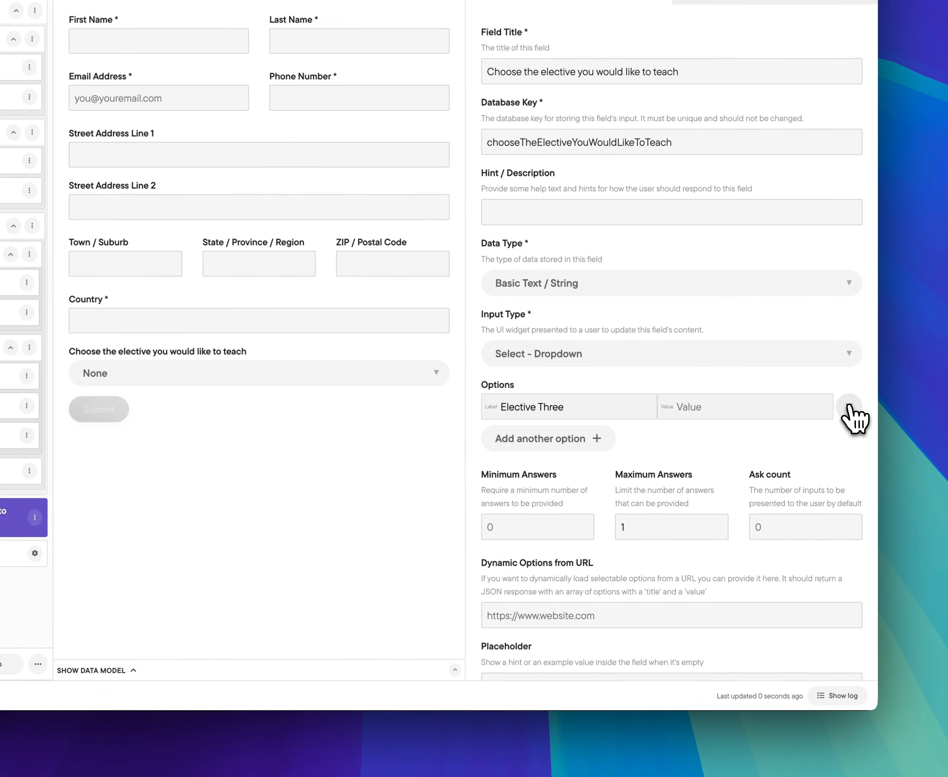
pyautogui.click(851, 406)
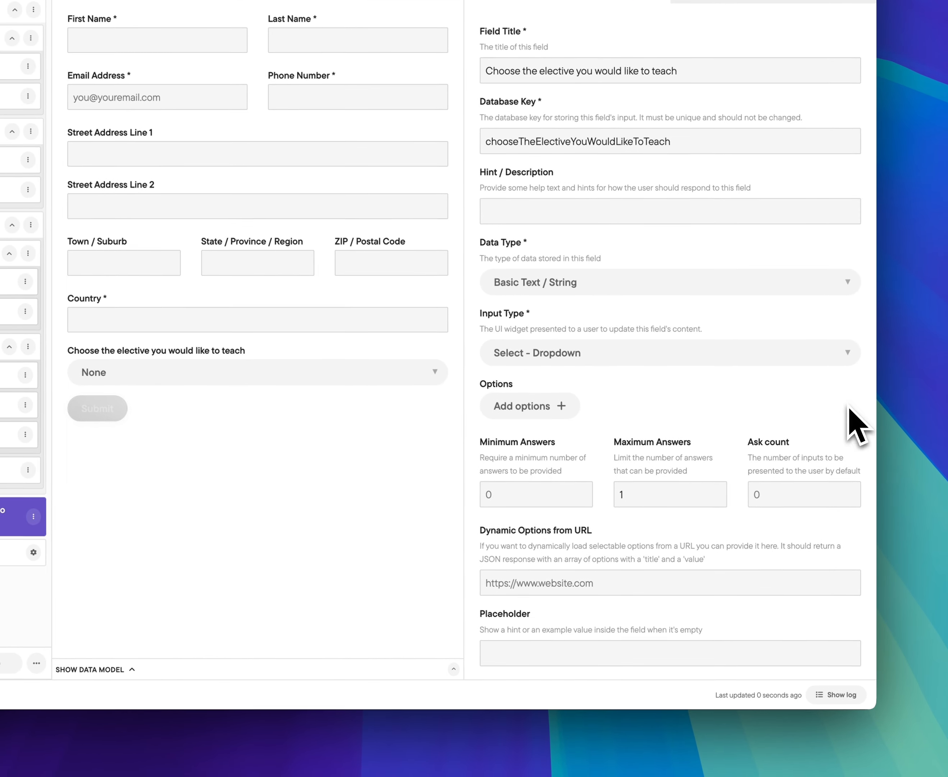
# Set the elective field's data type to Content Reference and its reference type to Elective.
pyautogui.click(600, 285)
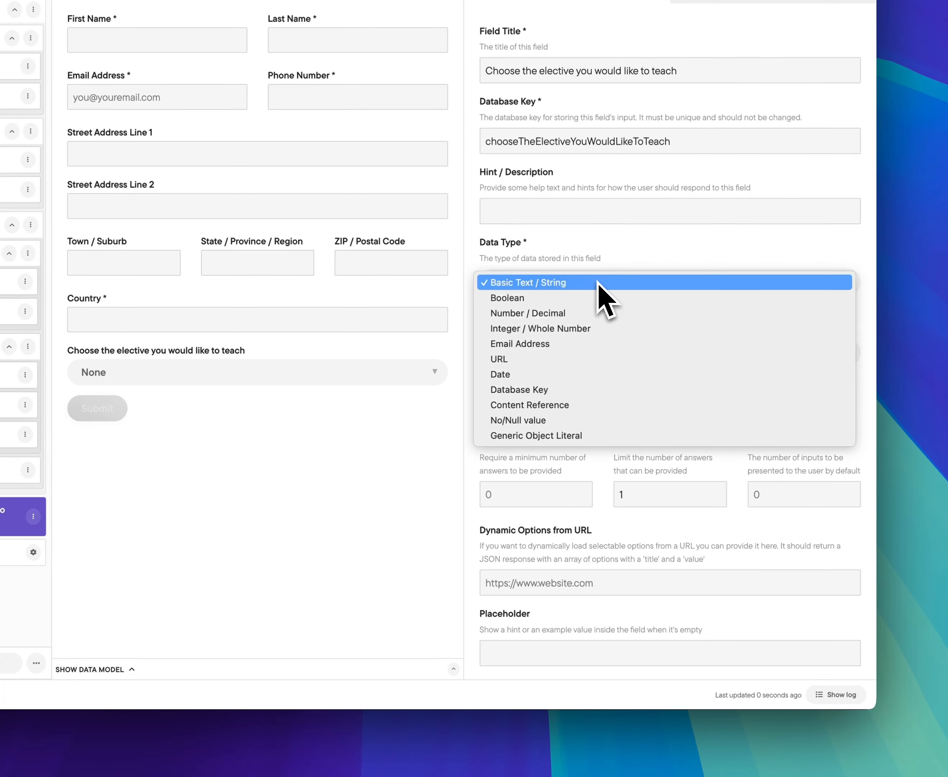
pyautogui.click(568, 403)
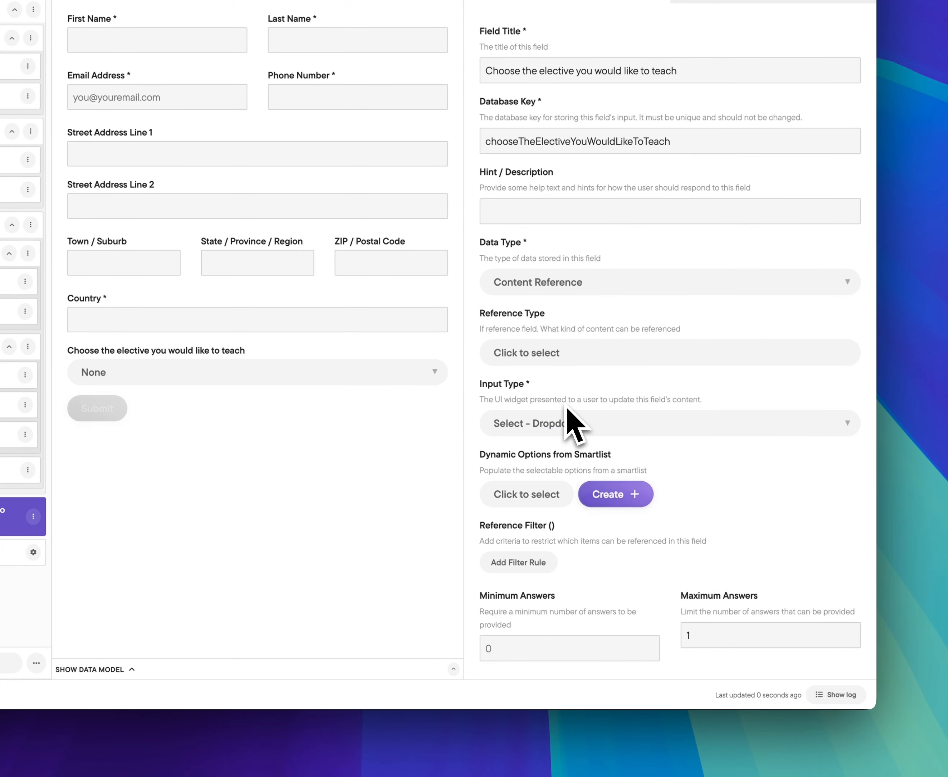
pyautogui.click(560, 362)
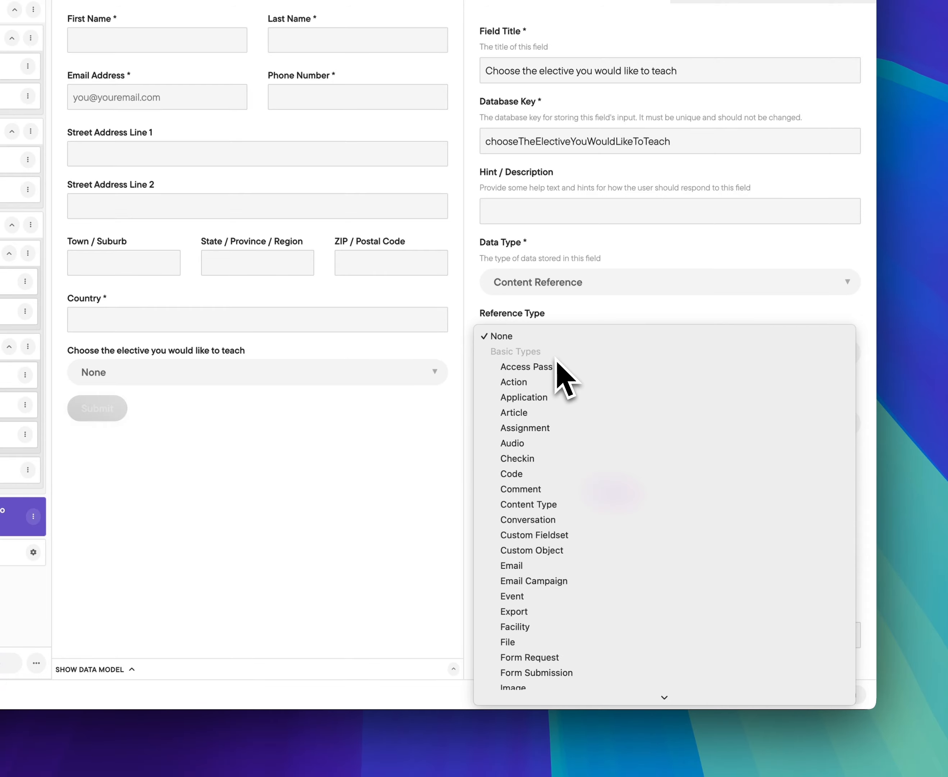
pyautogui.write('l')
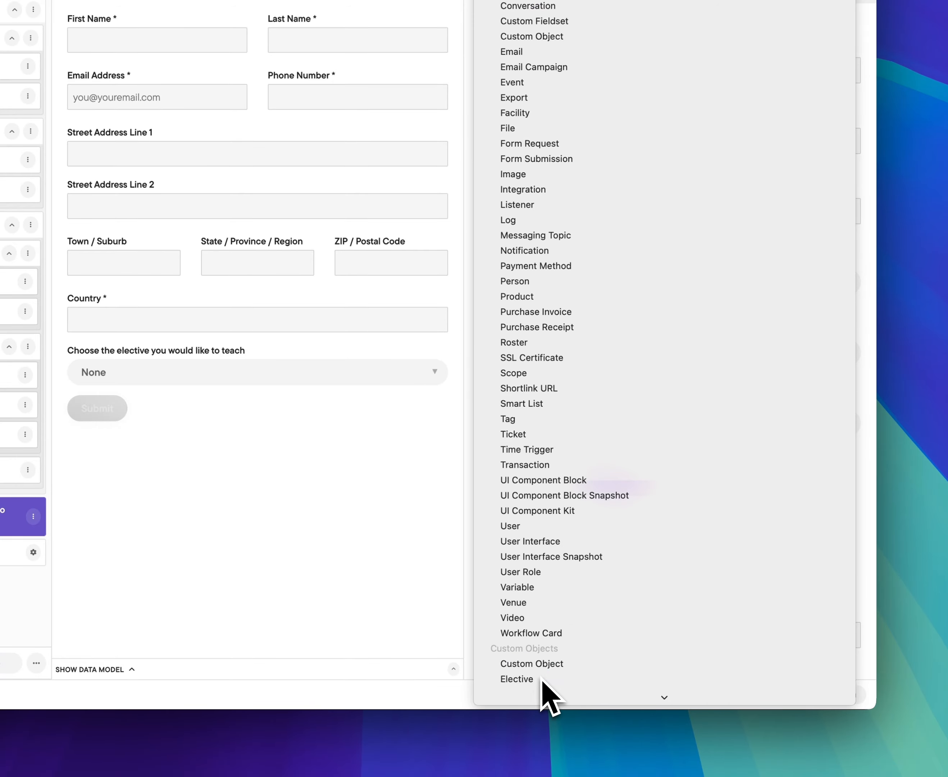
pyautogui.click(543, 680)
pyautogui.scroll(-3, 696, 470)
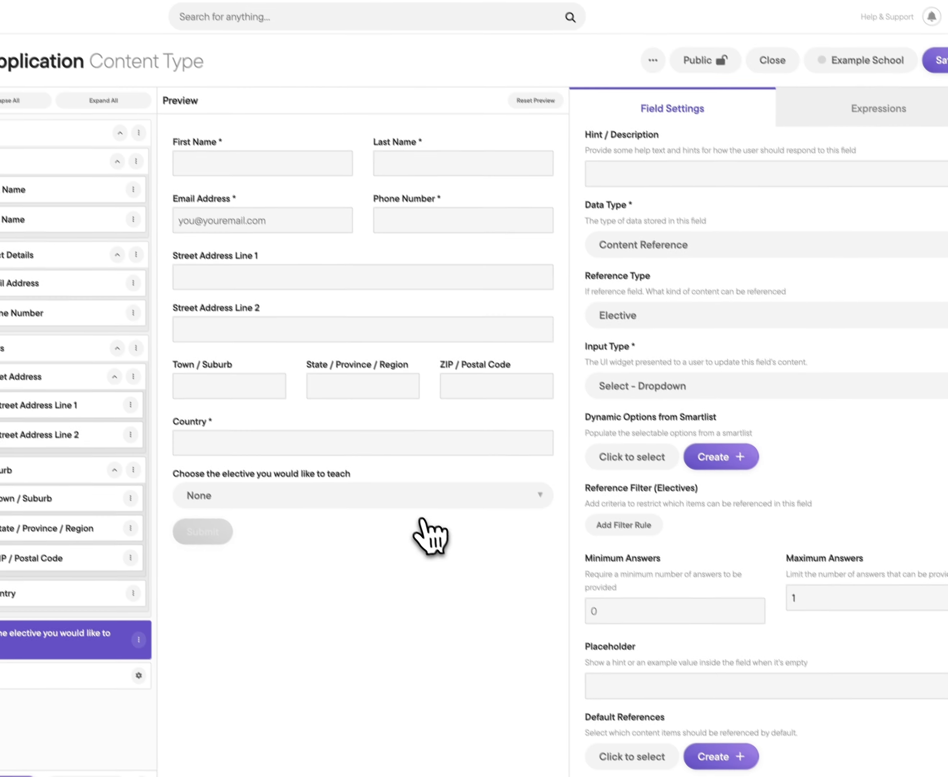
# Reset the form preview and check which choices the elective dropdown offers.
pyautogui.click(311, 377)
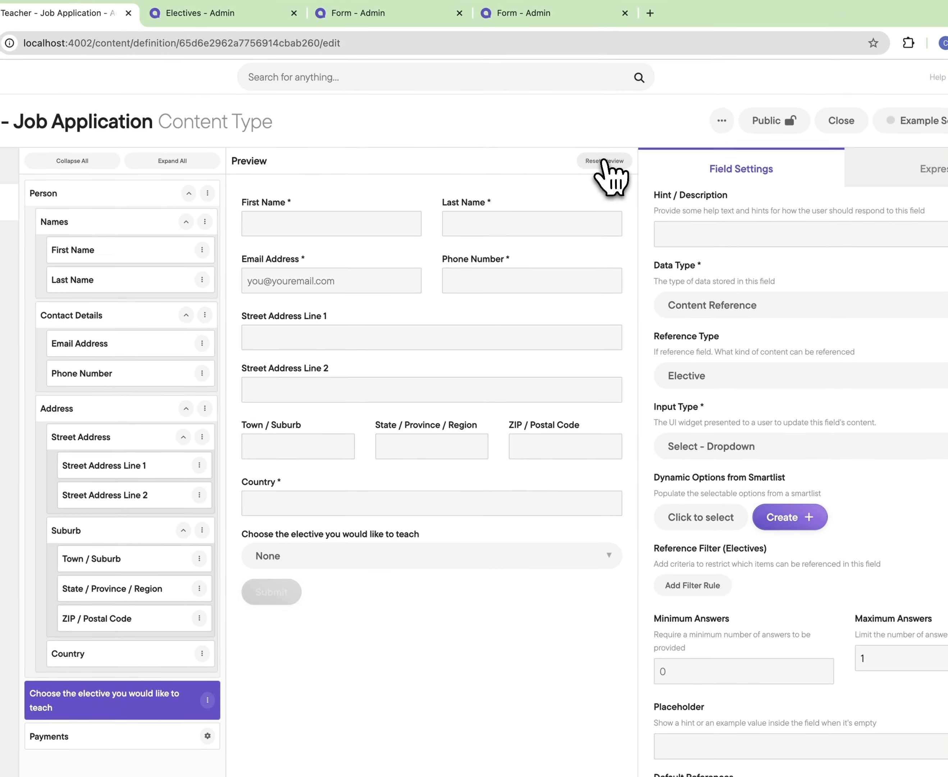
pyautogui.click(549, 116)
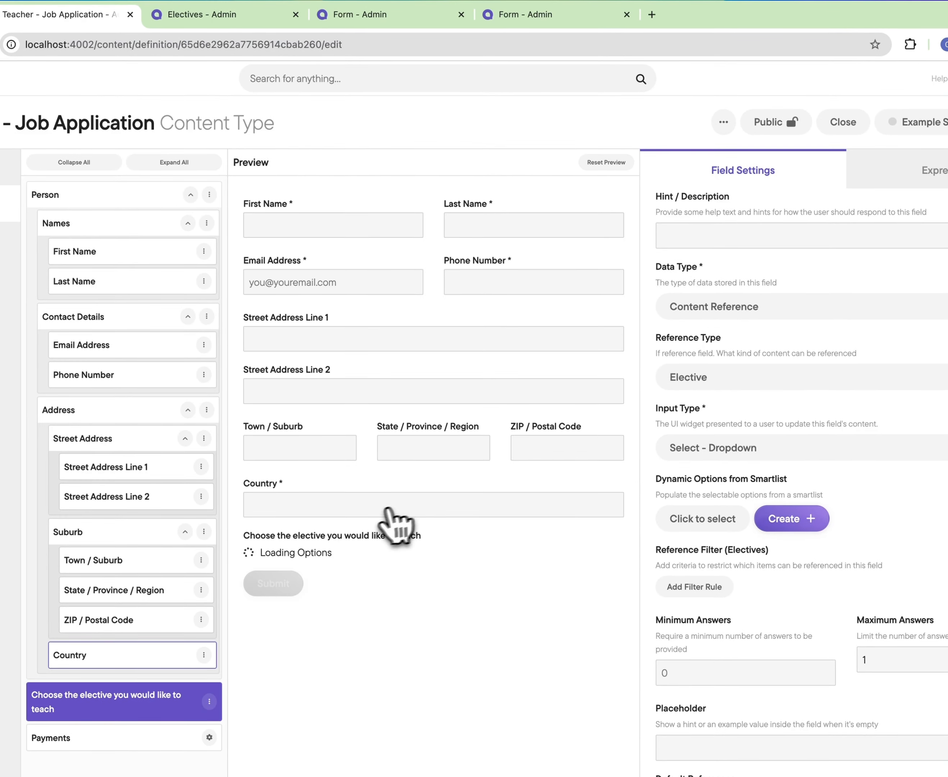
pyautogui.click(329, 559)
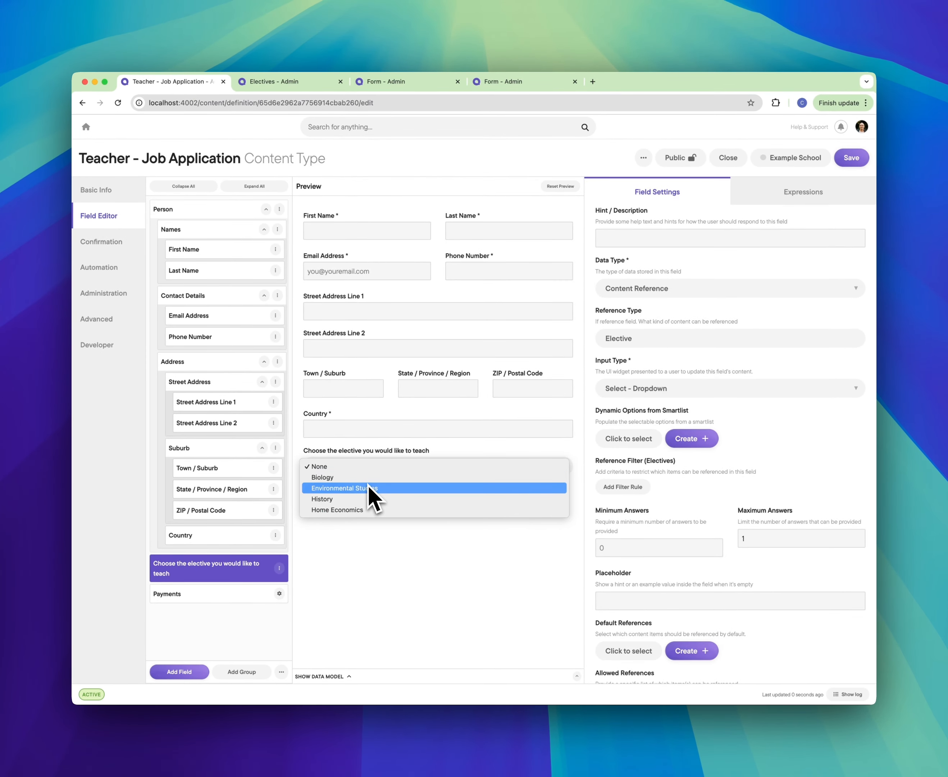
pyautogui.click(398, 545)
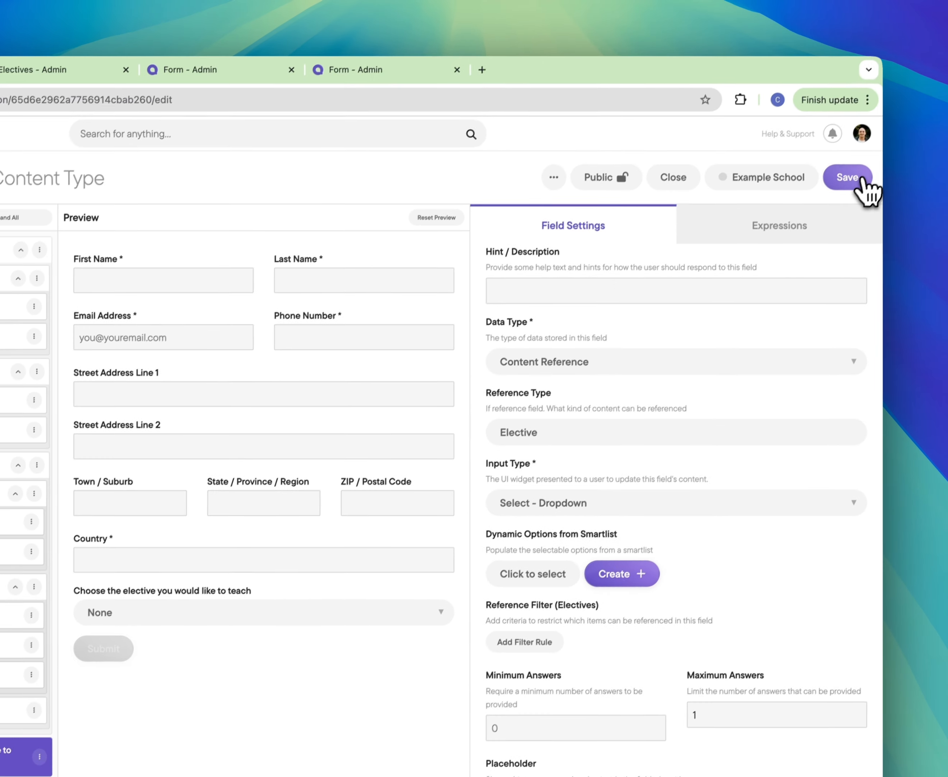
# Save the job application form and open its live page to check the elective dropdown's choices.
pyautogui.click(911, 105)
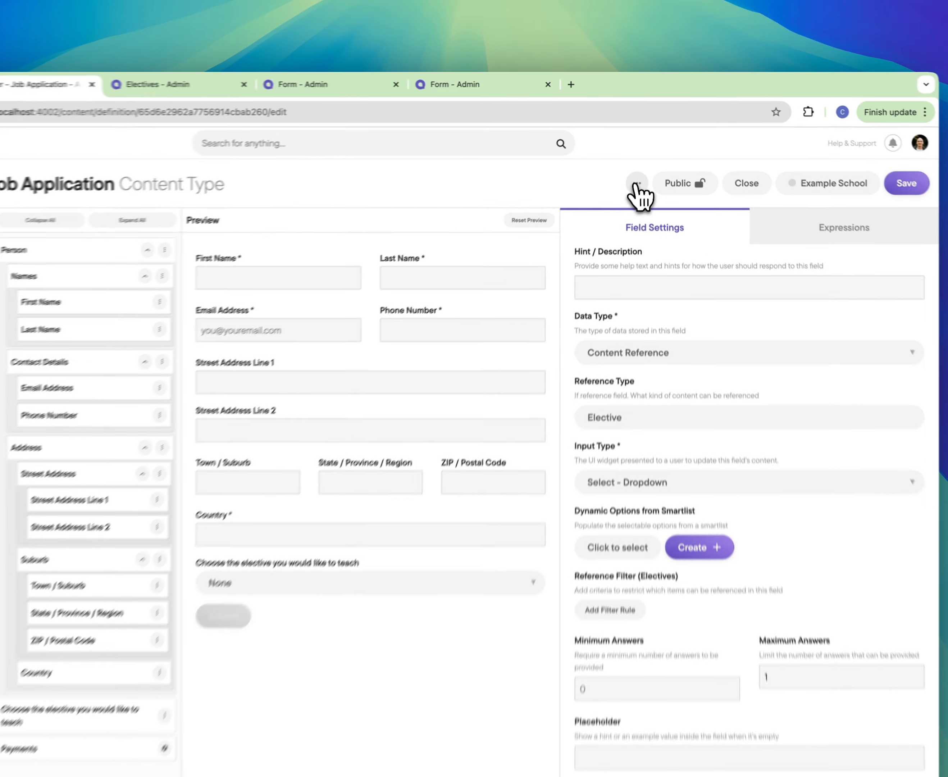
pyautogui.click(644, 159)
pyautogui.click(708, 168)
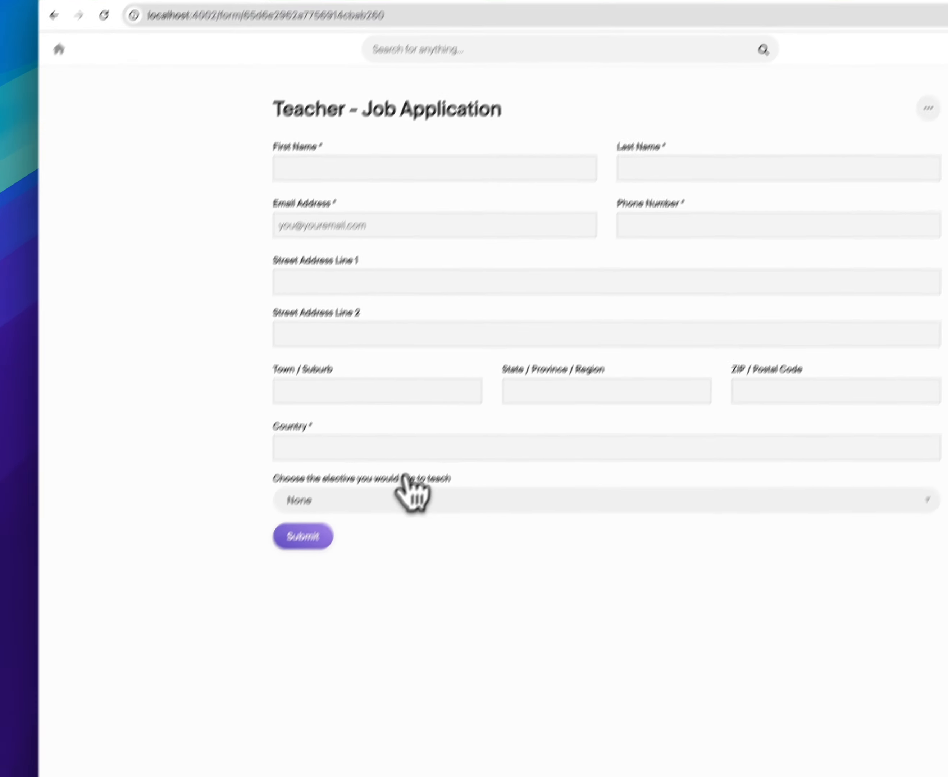
pyautogui.click(299, 585)
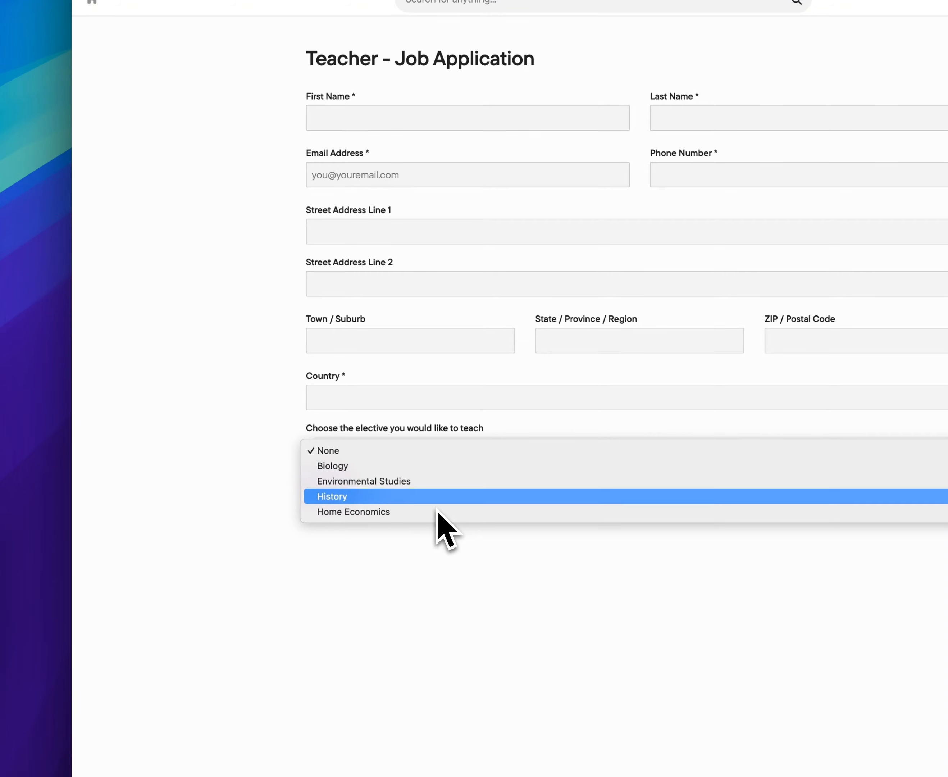
pyautogui.click(234, 422)
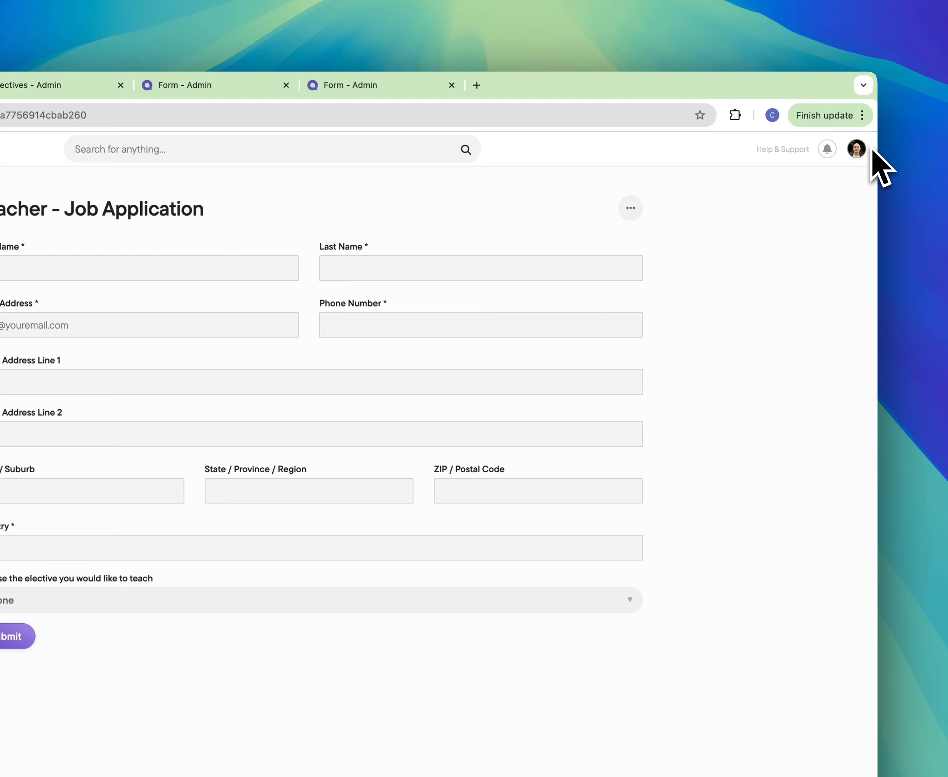
pyautogui.moveTo(872, 145); pyautogui.dragTo(272, 126)
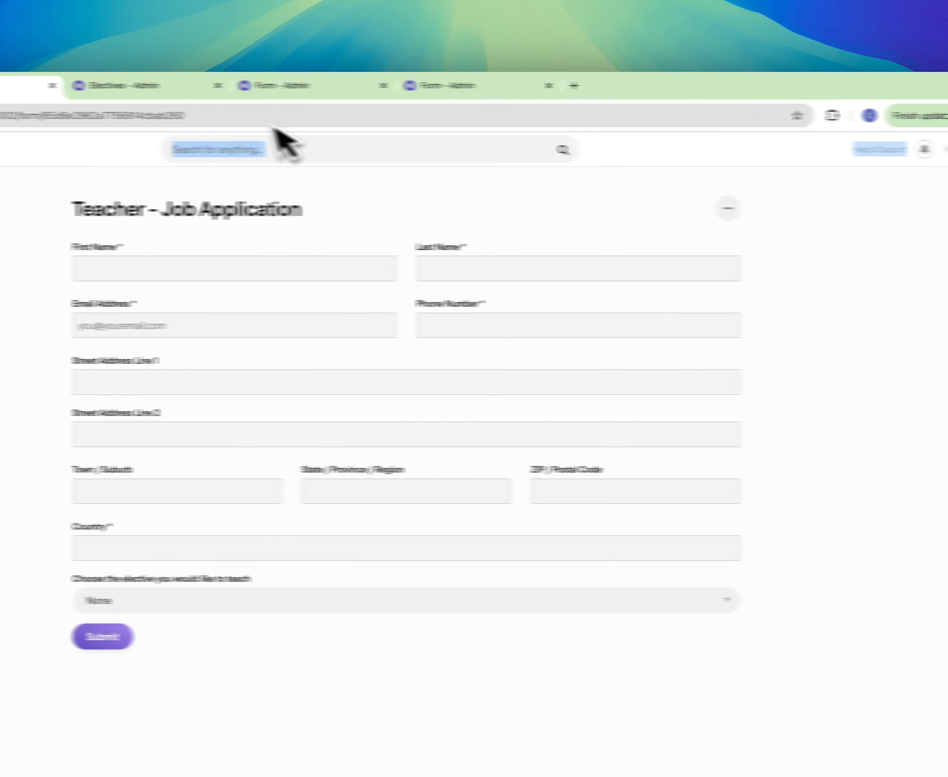
pyautogui.click(227, 149)
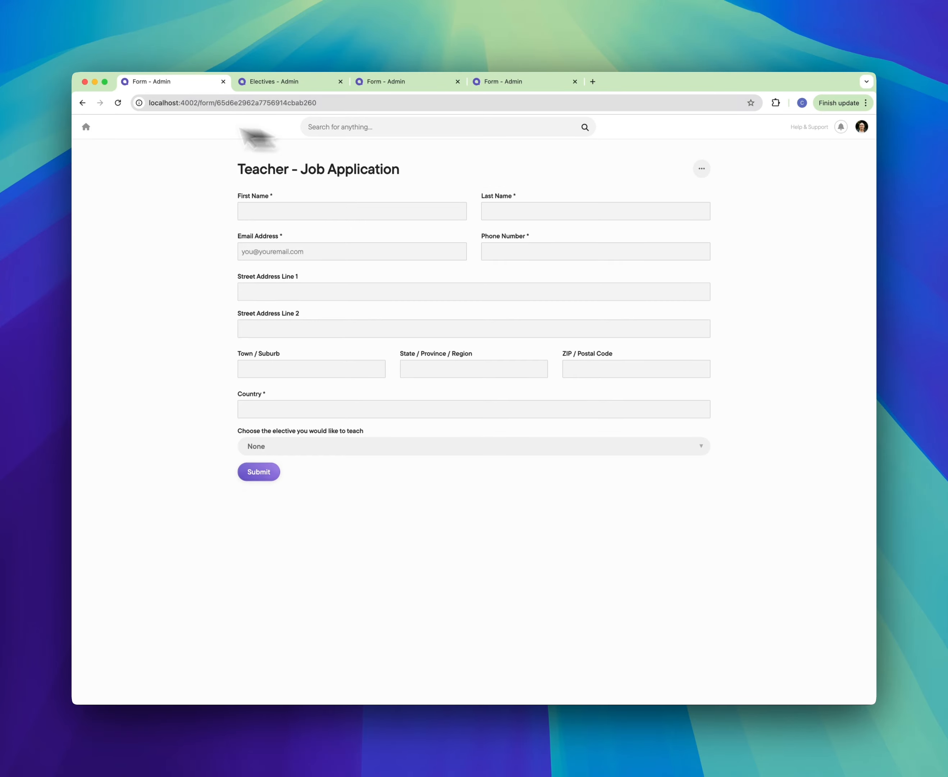
pyautogui.click(702, 168)
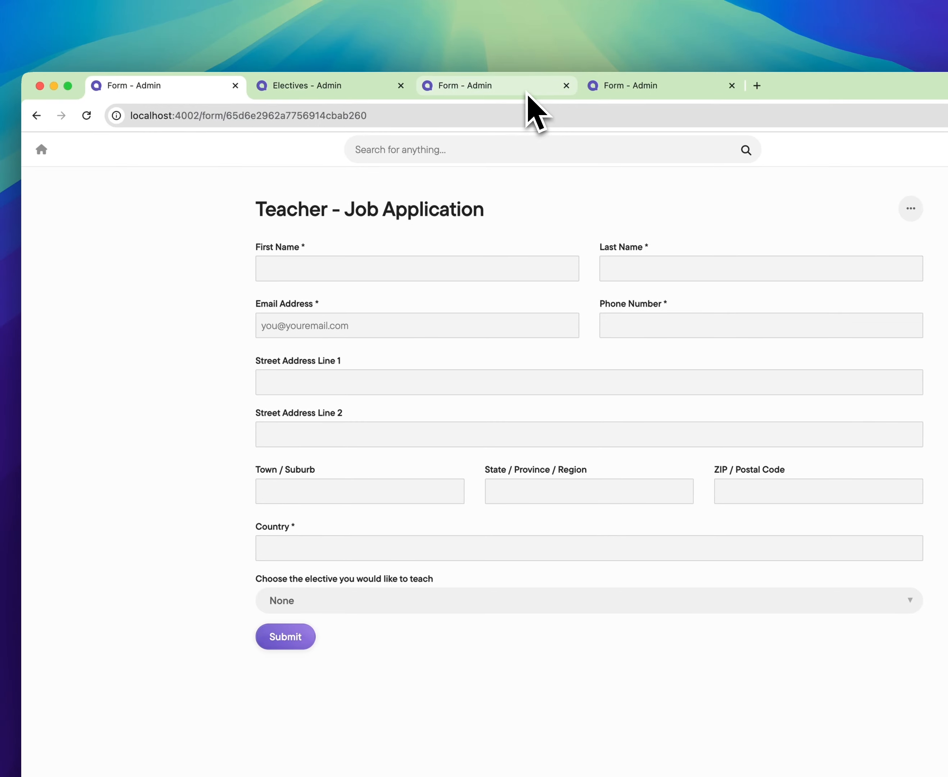
# Close the extra form tab and reload the published Teacher - Job Application form at app.qik.dev.
pyautogui.click(526, 92)
pyautogui.press('super+w')
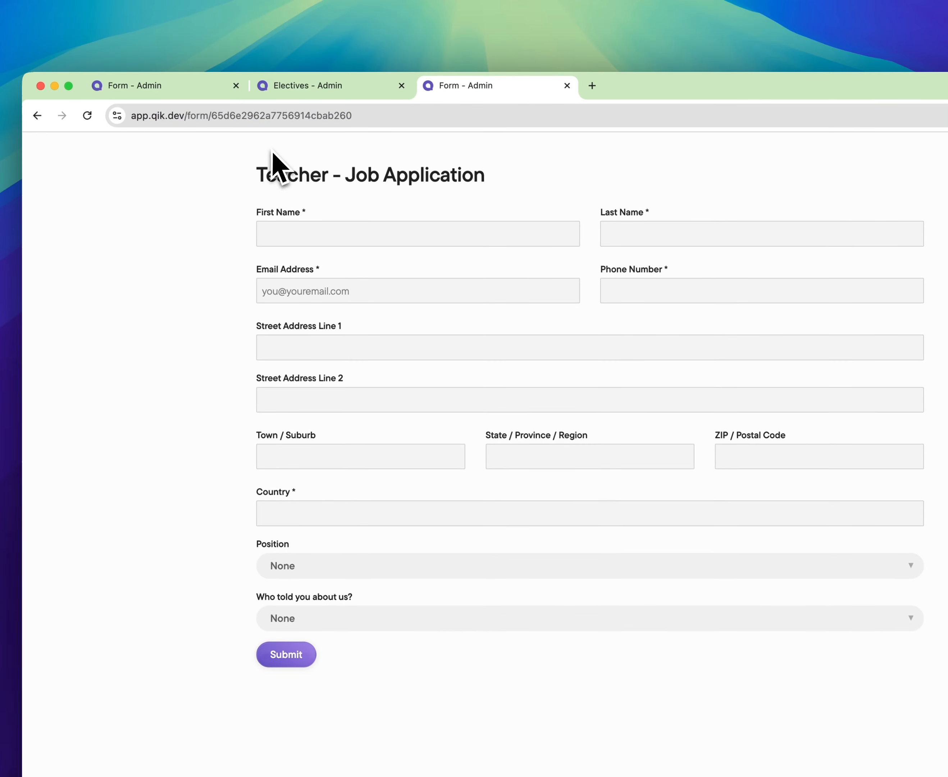
pyautogui.click(87, 115)
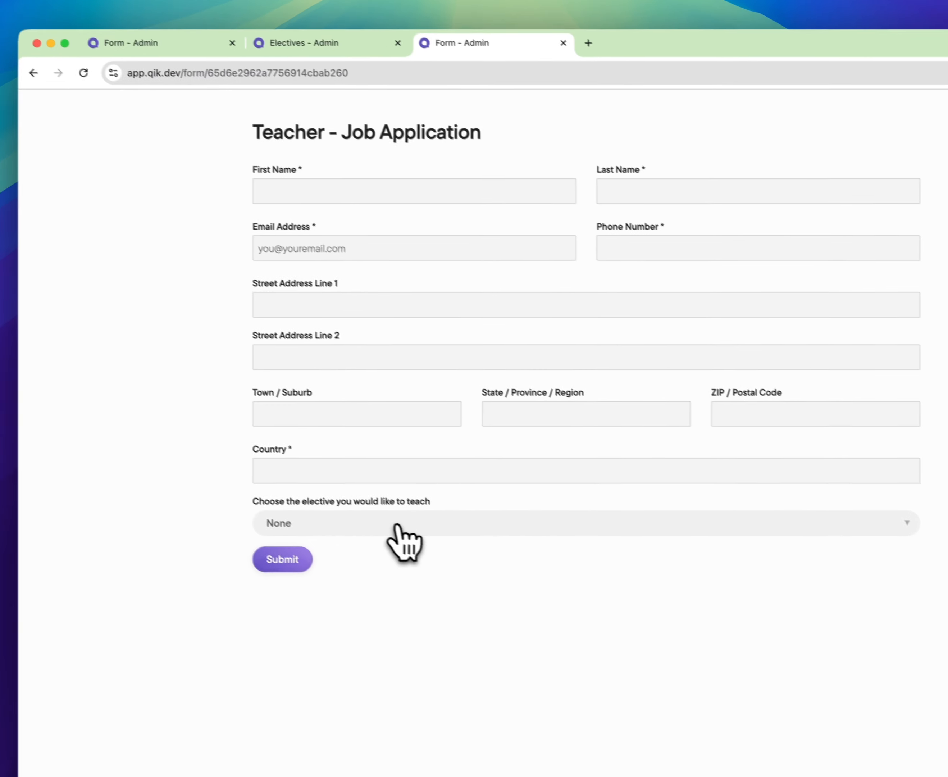
# Check the elective dropdown's choices on the published form and open the Teacher - Job Application definition for editing in the admin.
pyautogui.click(450, 548)
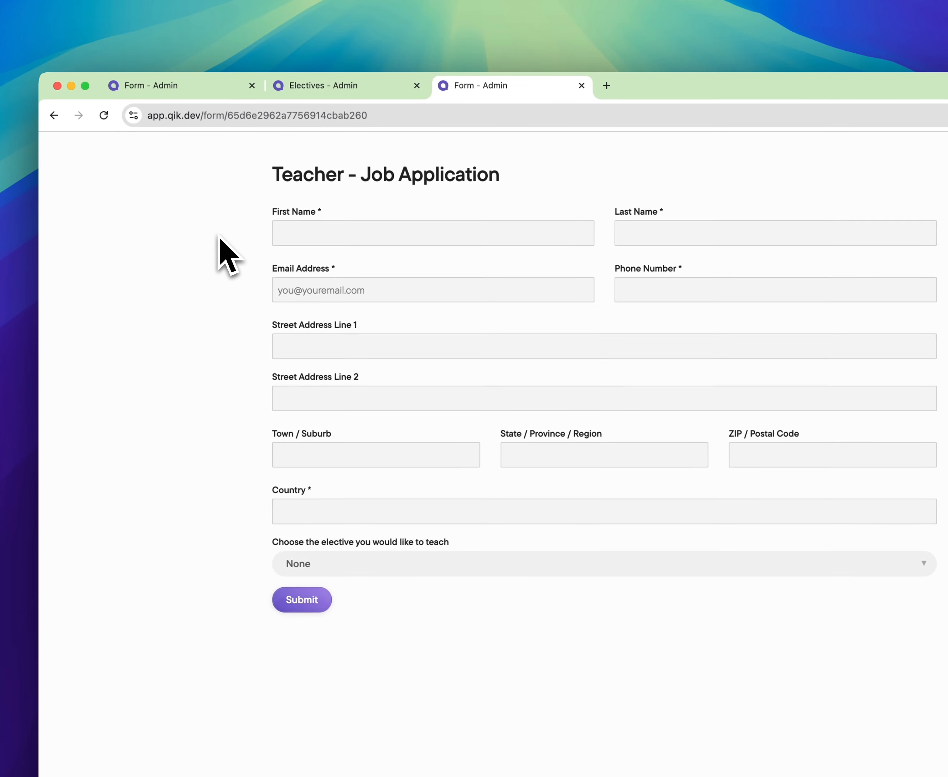
pyautogui.click(184, 86)
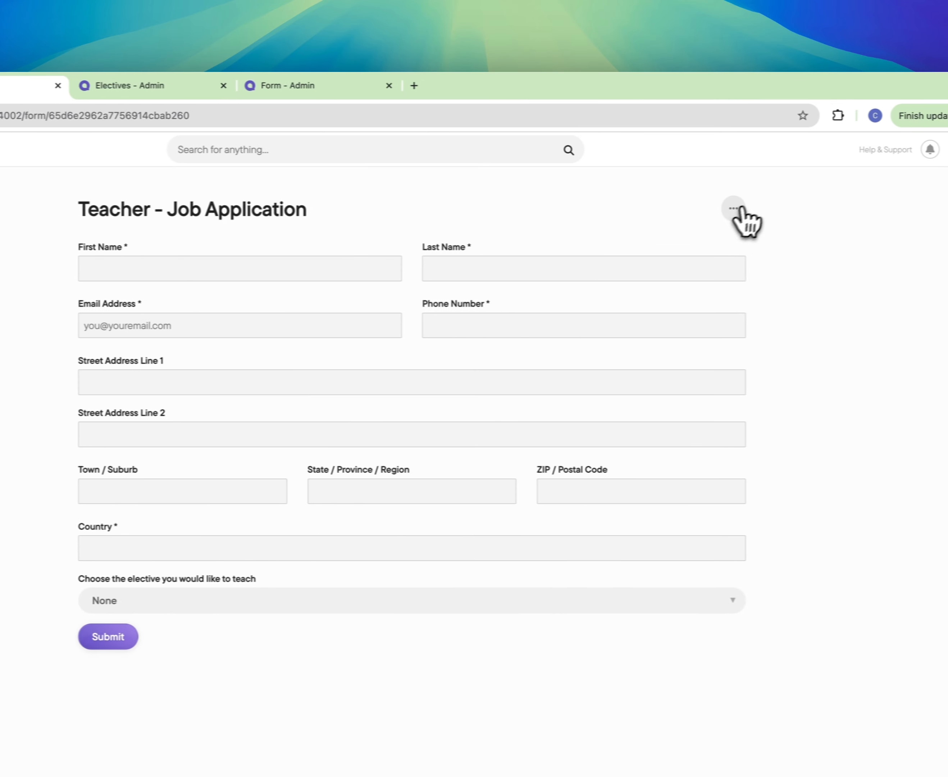
pyautogui.click(929, 208)
pyautogui.click(921, 235)
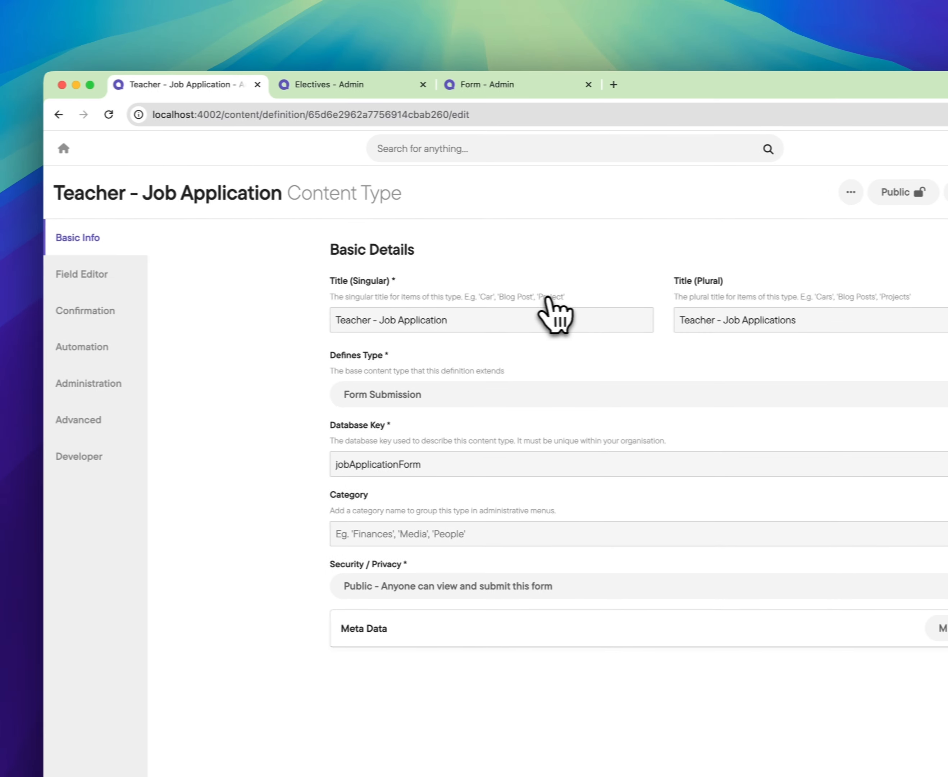
# Open the settings of the elective field and check which choices its dropdown offers in the form preview.
pyautogui.click(144, 176)
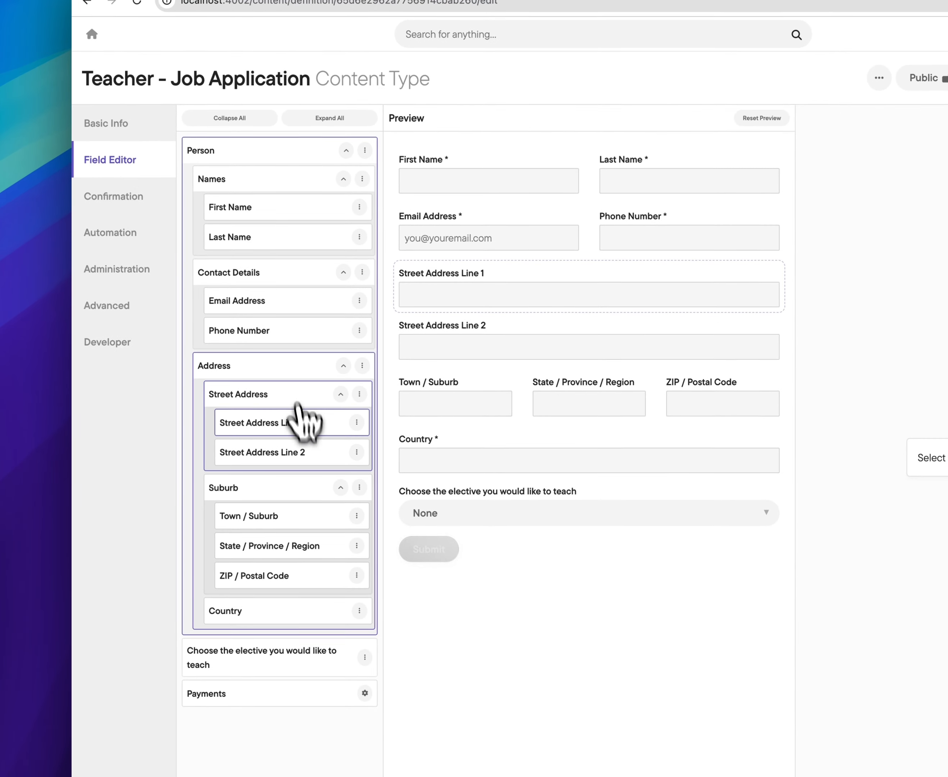
pyautogui.click(280, 673)
pyautogui.click(470, 418)
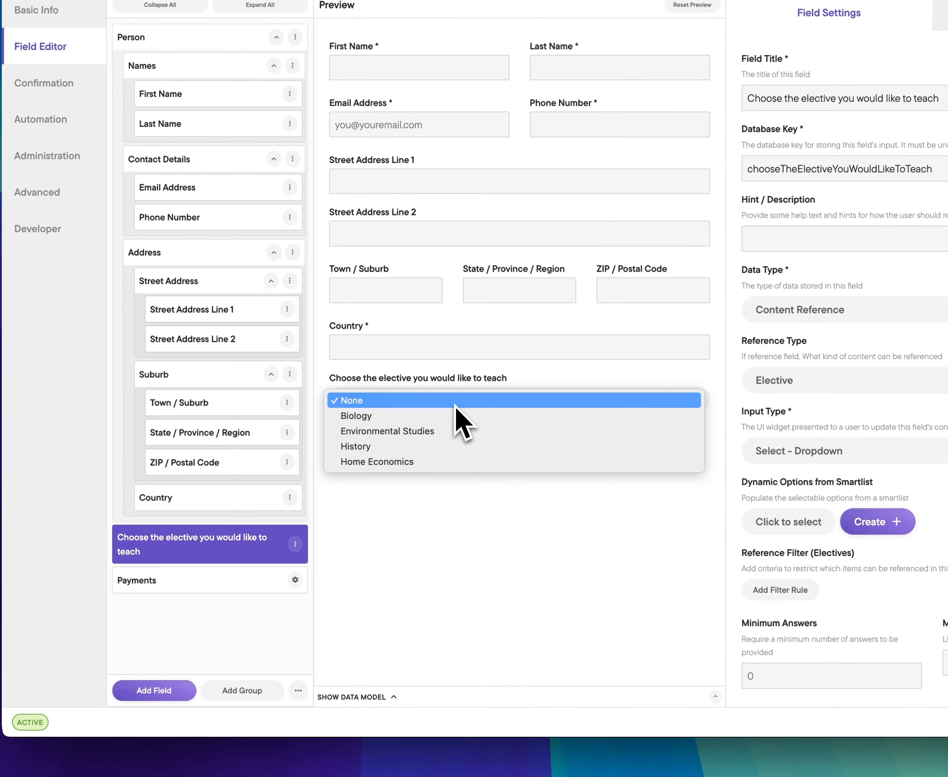
pyautogui.click(483, 384)
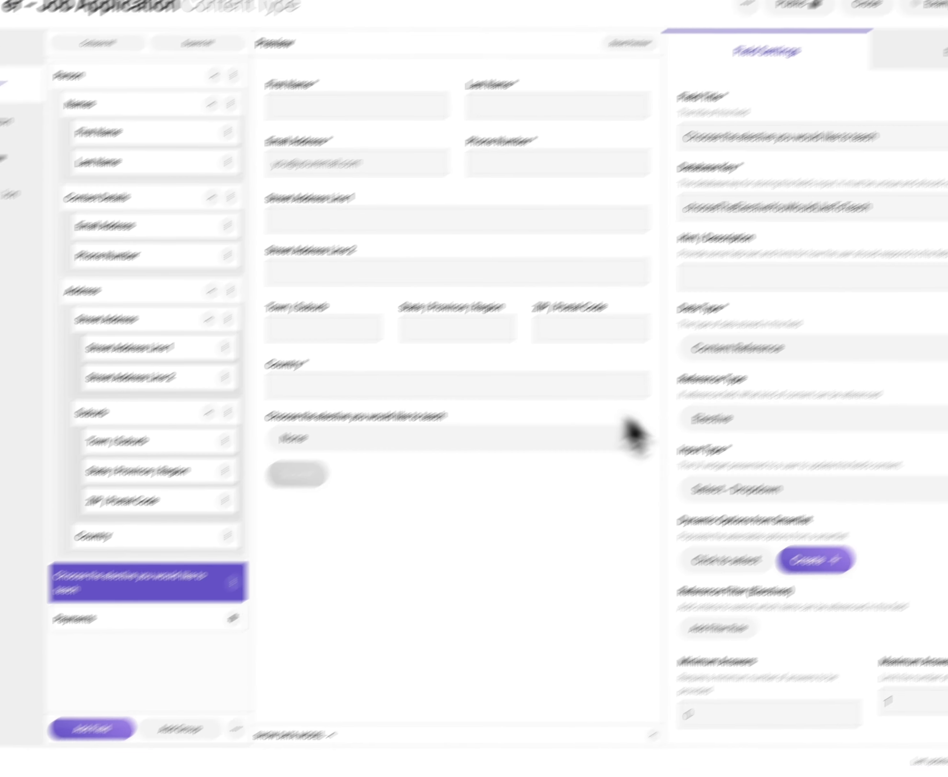
# Start a new smart list for the elective field's dynamic options, titled Selectable Electives, with Elective as its data type.
pyautogui.scroll(-5, 833, 378)
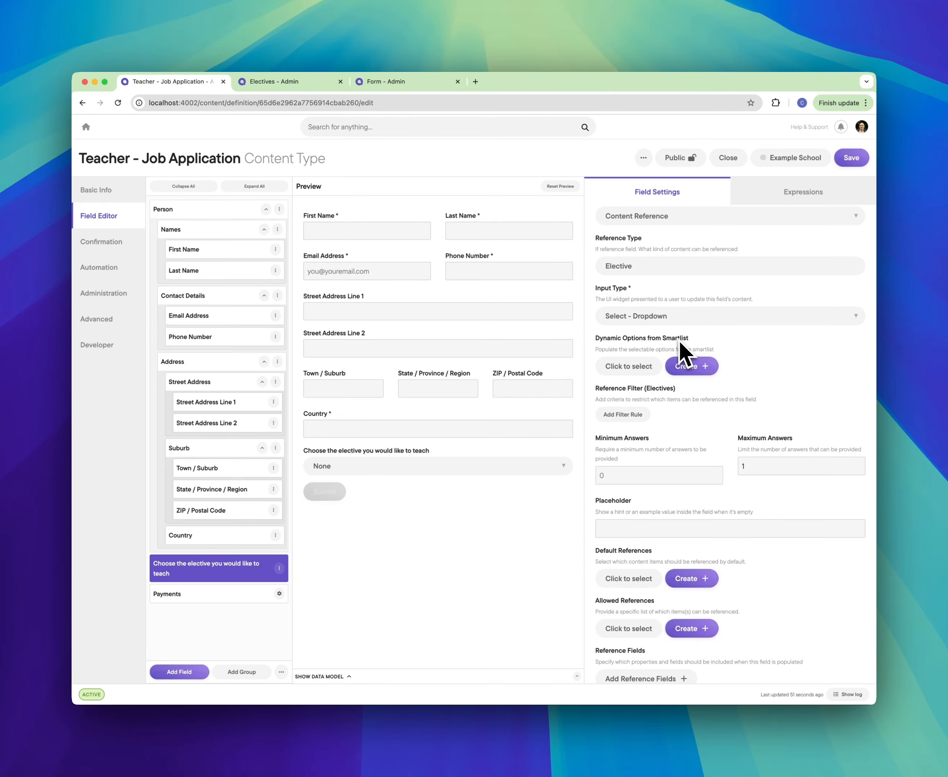
pyautogui.click(693, 366)
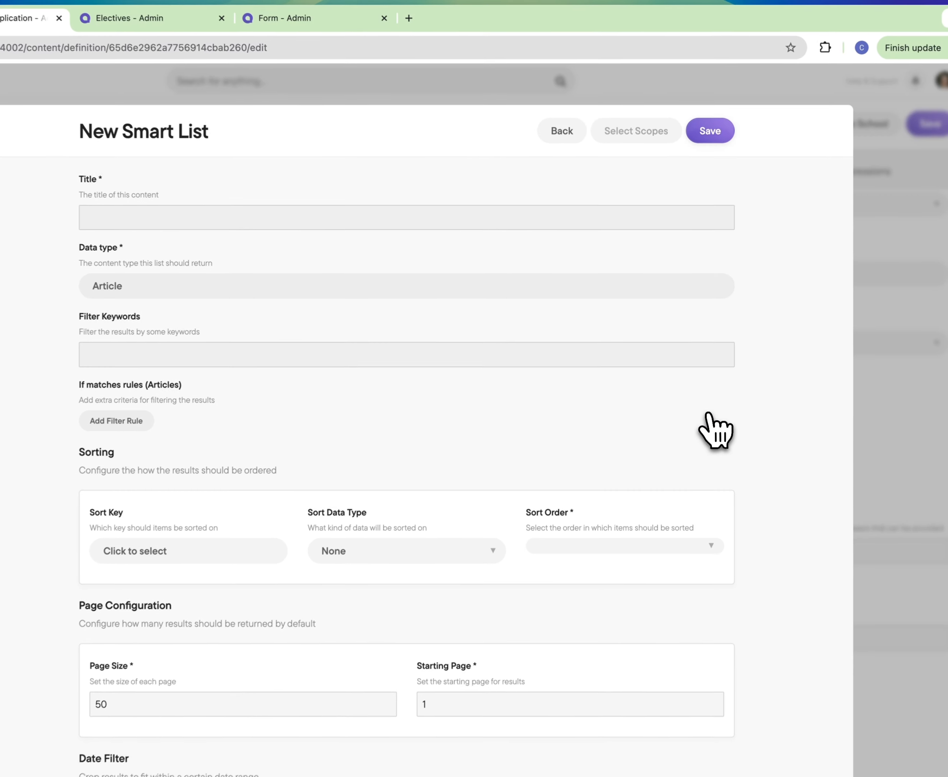
pyautogui.click(208, 219)
pyautogui.write('Selectable Electives')
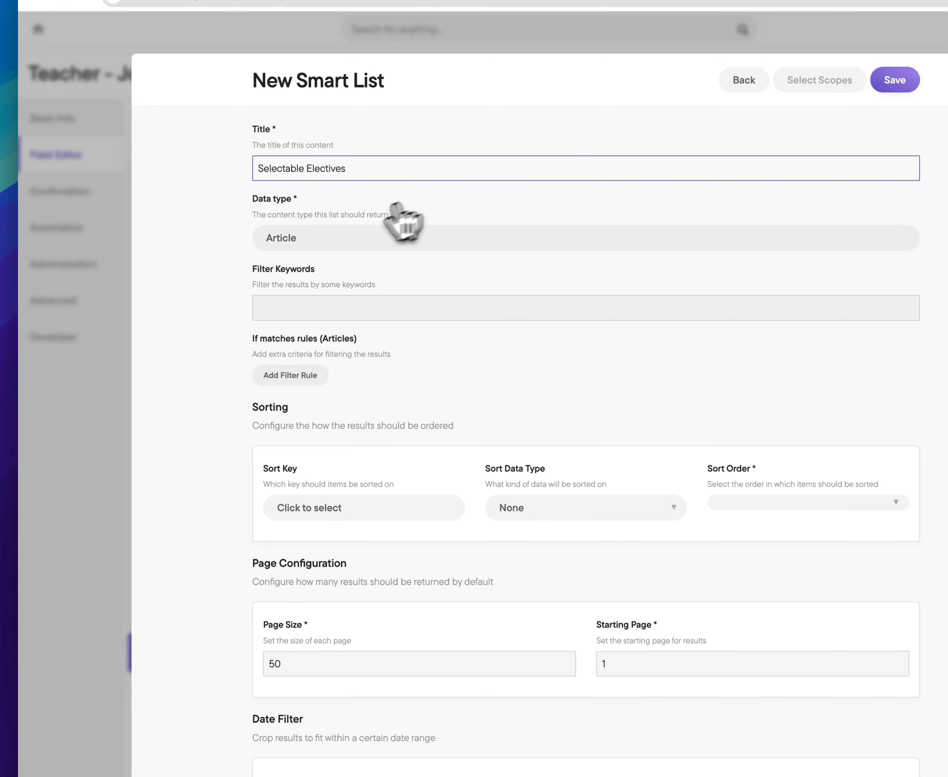
pyautogui.click(400, 233)
pyautogui.scroll(-5, 313, 250)
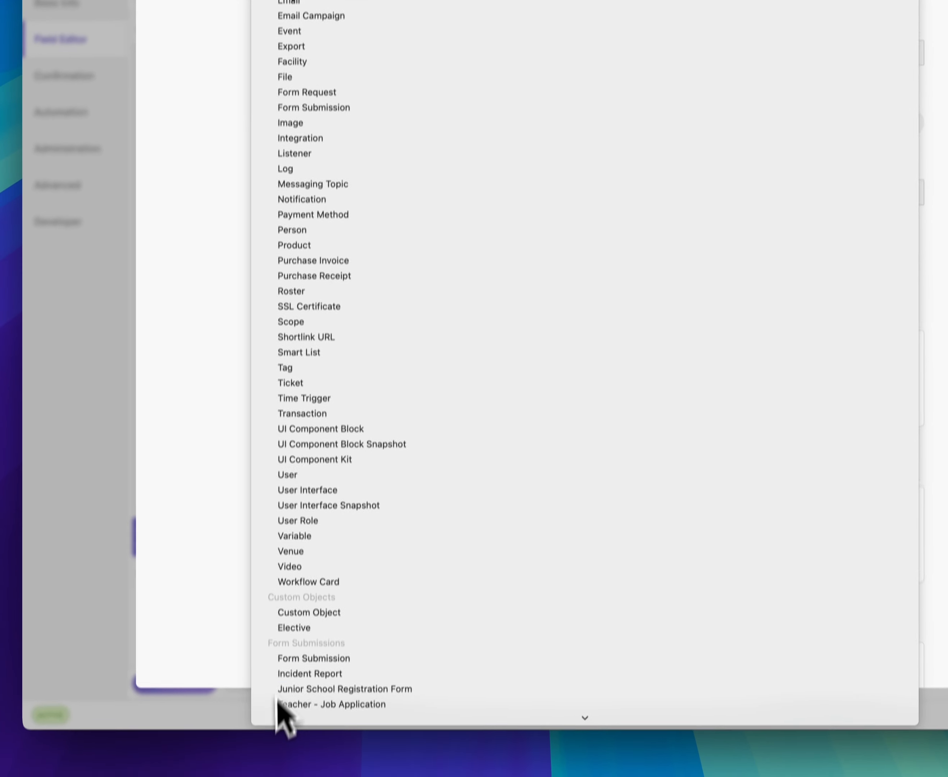
pyautogui.click(295, 612)
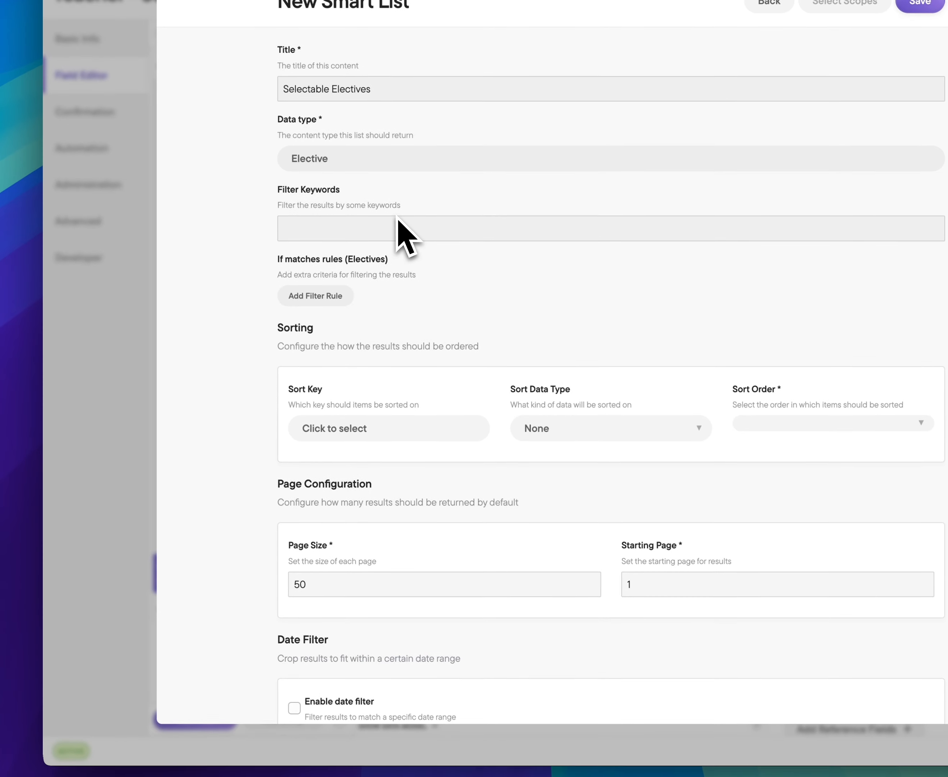
# Add a filter rule to the smart list requiring Meta Data › Status to be one of active.
pyautogui.click(322, 299)
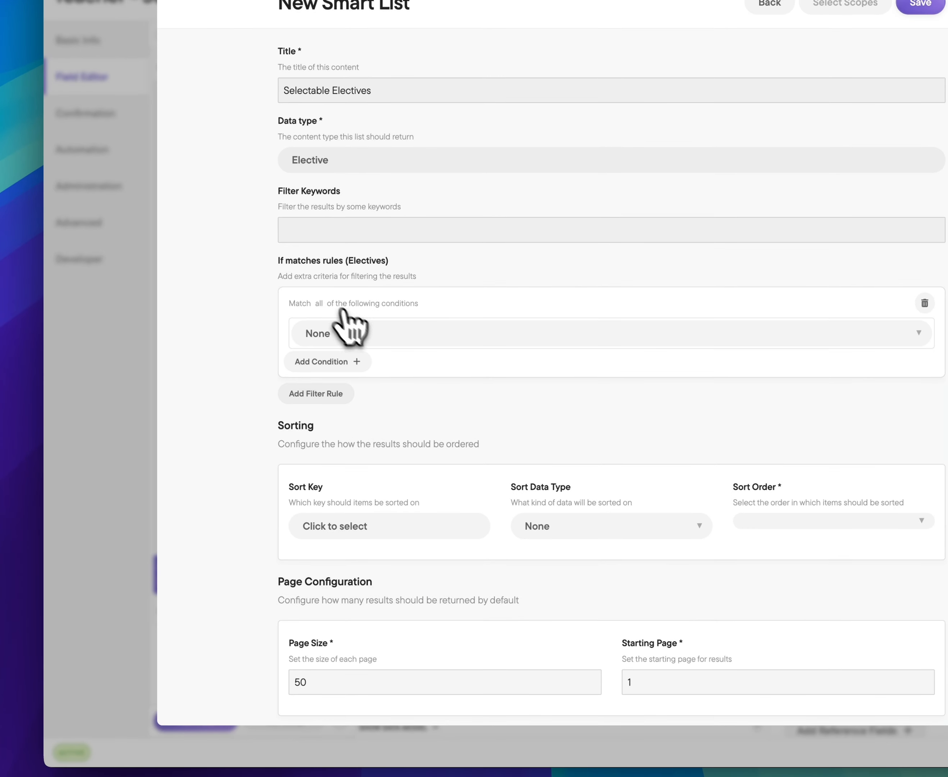
pyautogui.click(395, 334)
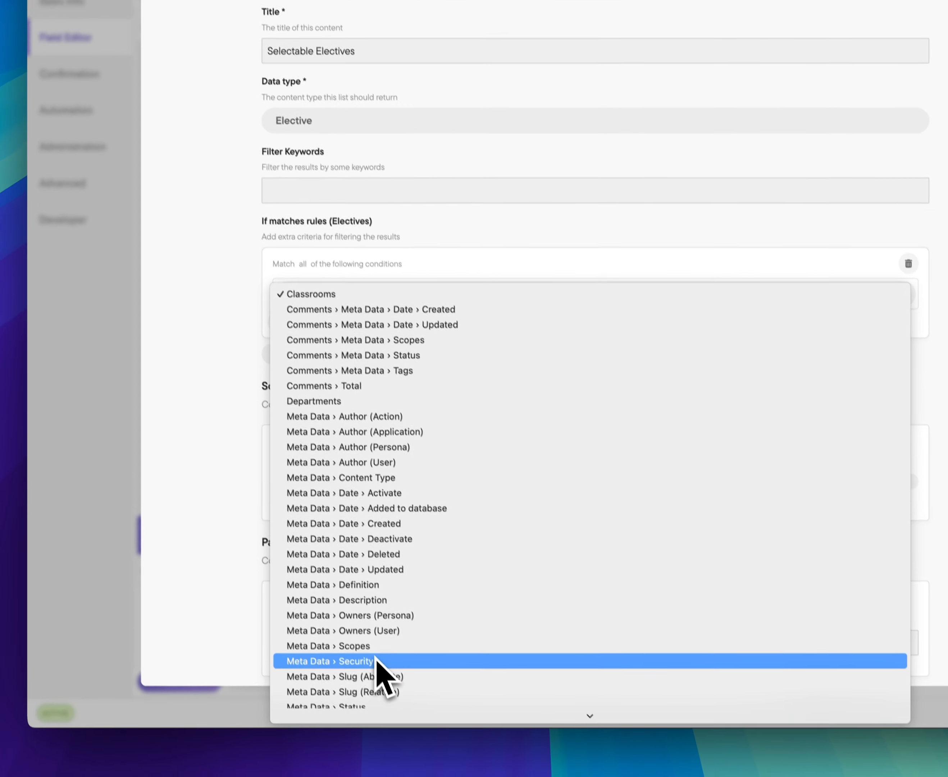
pyautogui.click(370, 645)
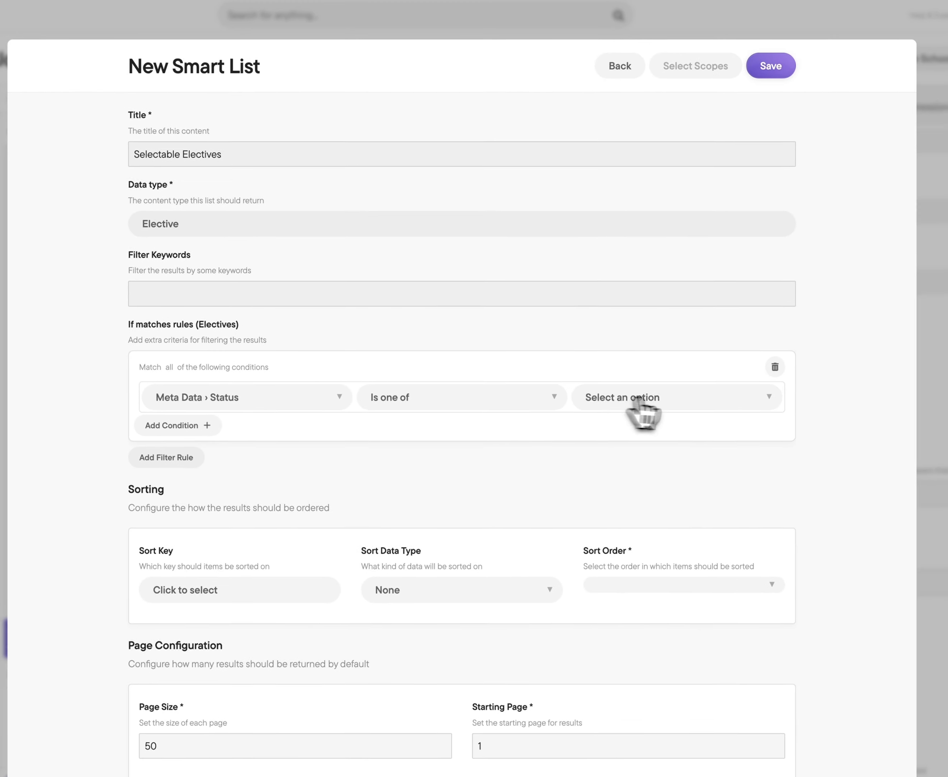
pyautogui.click(768, 278)
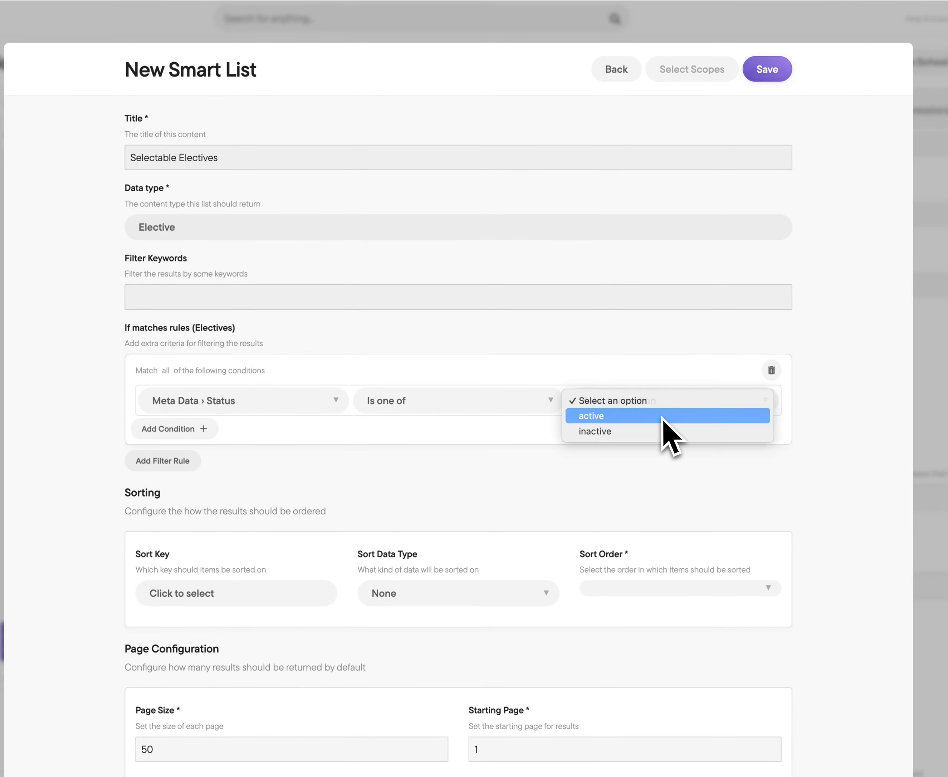
pyautogui.click(663, 415)
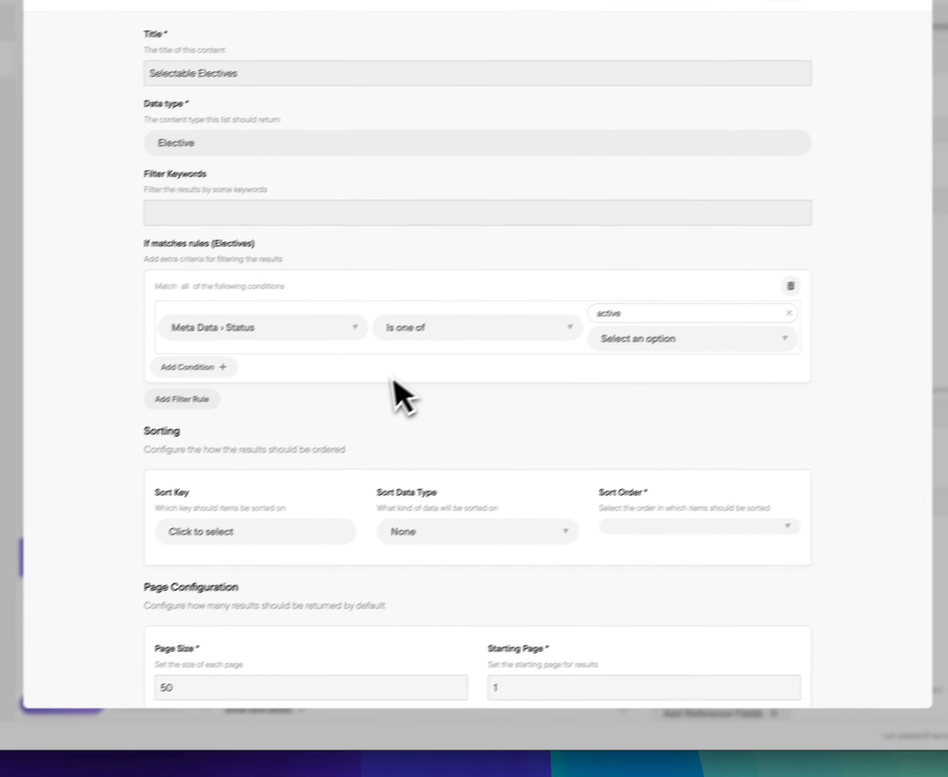
# Sort the smart list by Title as Basic Text / String in Ascending order.
pyautogui.scroll(-5, 393, 381)
pyautogui.click(284, 291)
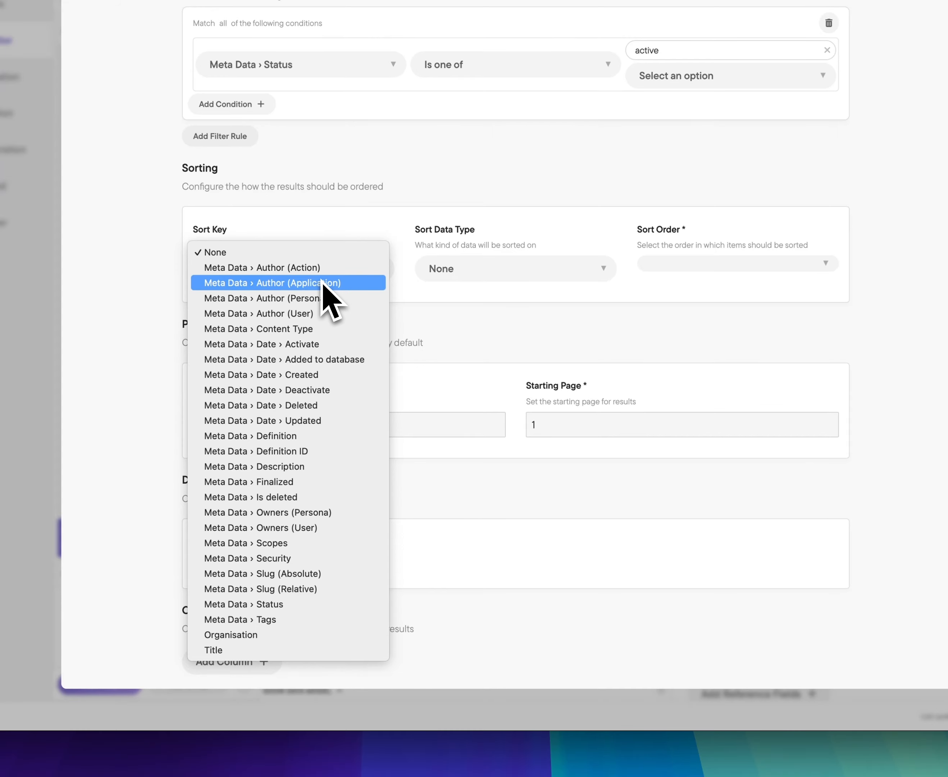
pyautogui.click(252, 650)
pyautogui.click(472, 270)
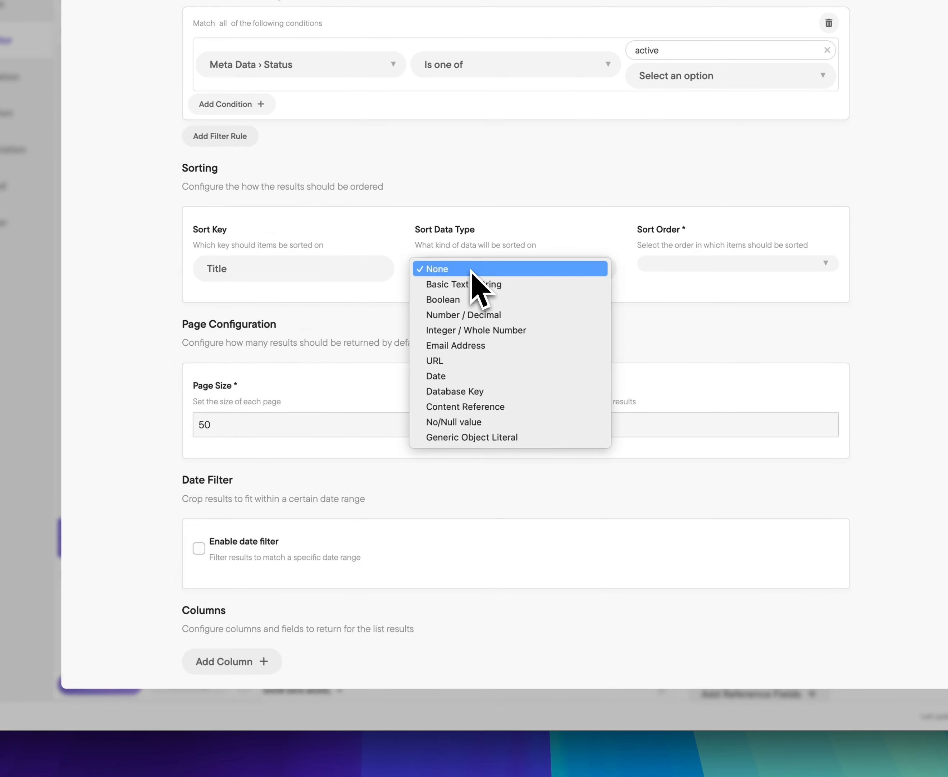
pyautogui.click(474, 285)
pyautogui.click(708, 266)
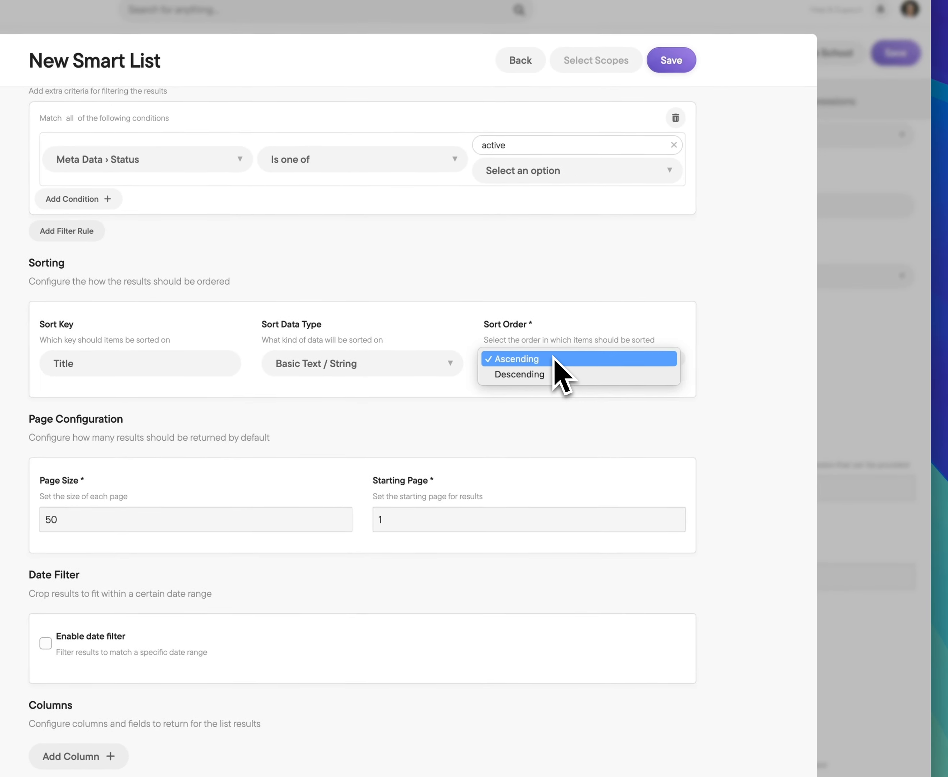
# Add a list permission to the smart list and start a new user role for it titled Form Options View.
pyautogui.scroll(-3, 453, 430)
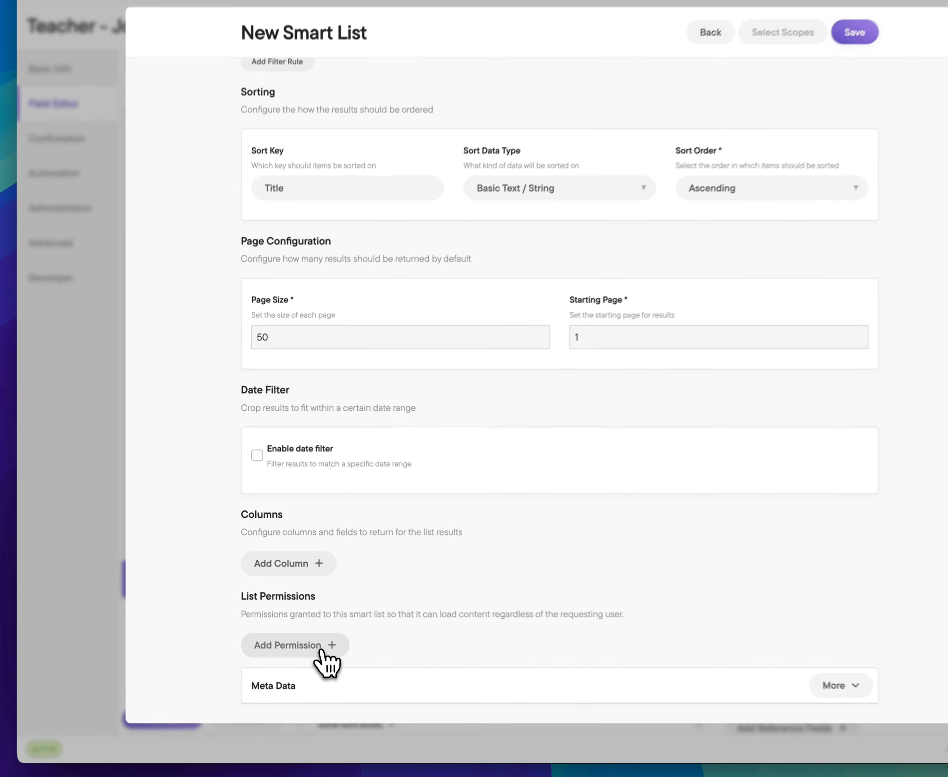
pyautogui.click(298, 621)
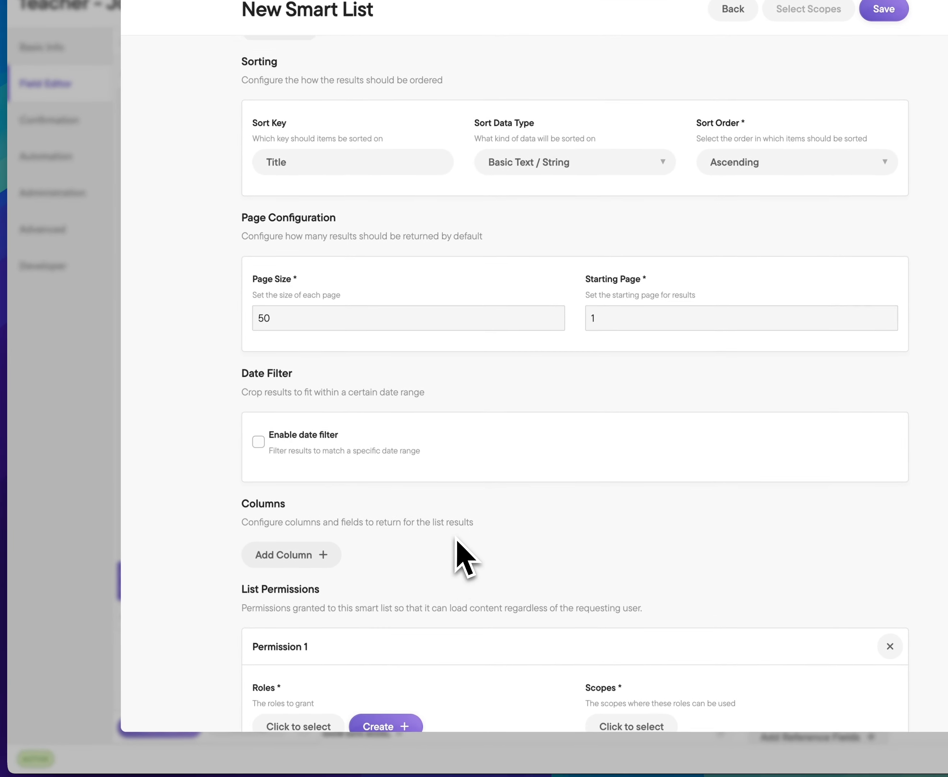
pyautogui.scroll(-3, 389, 551)
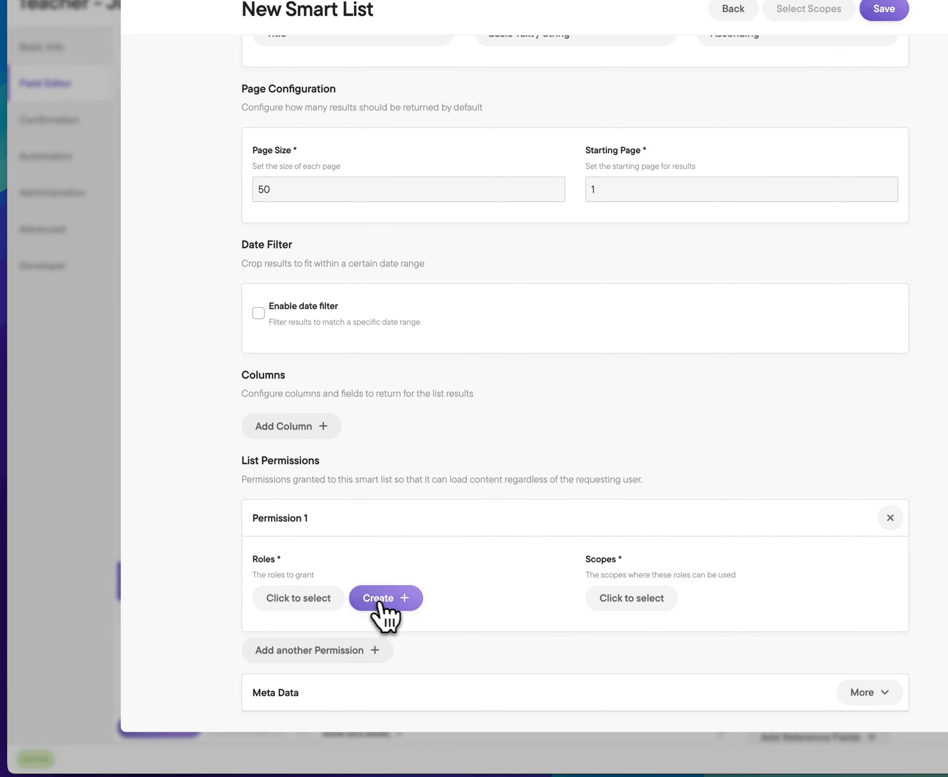
pyautogui.click(379, 604)
pyautogui.click(401, 293)
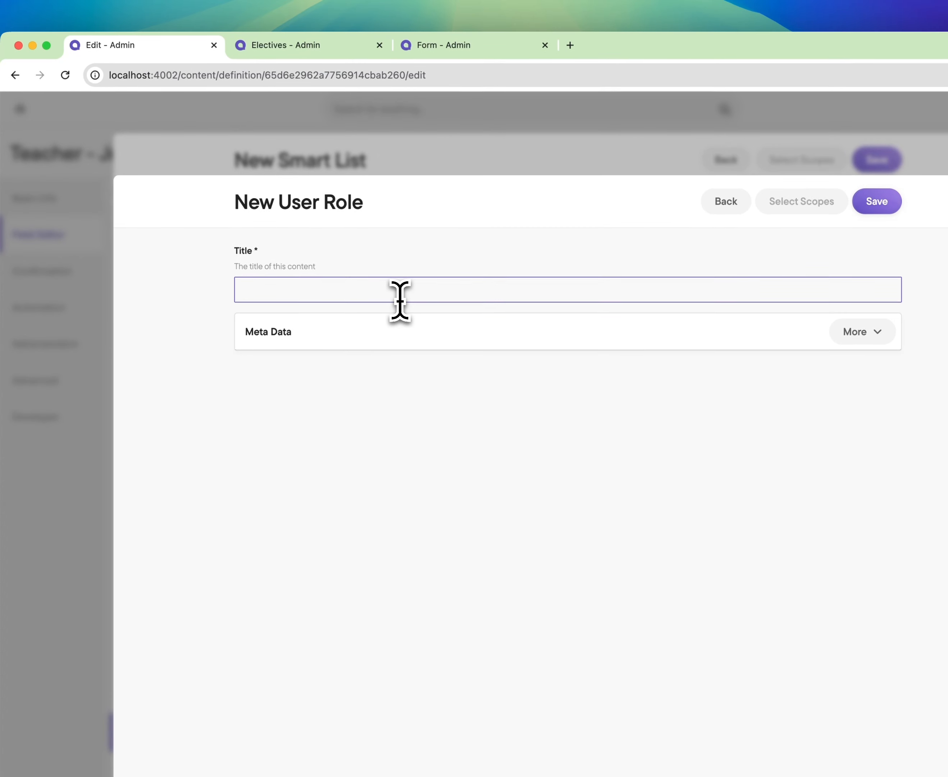
pyautogui.write('Form Options View')
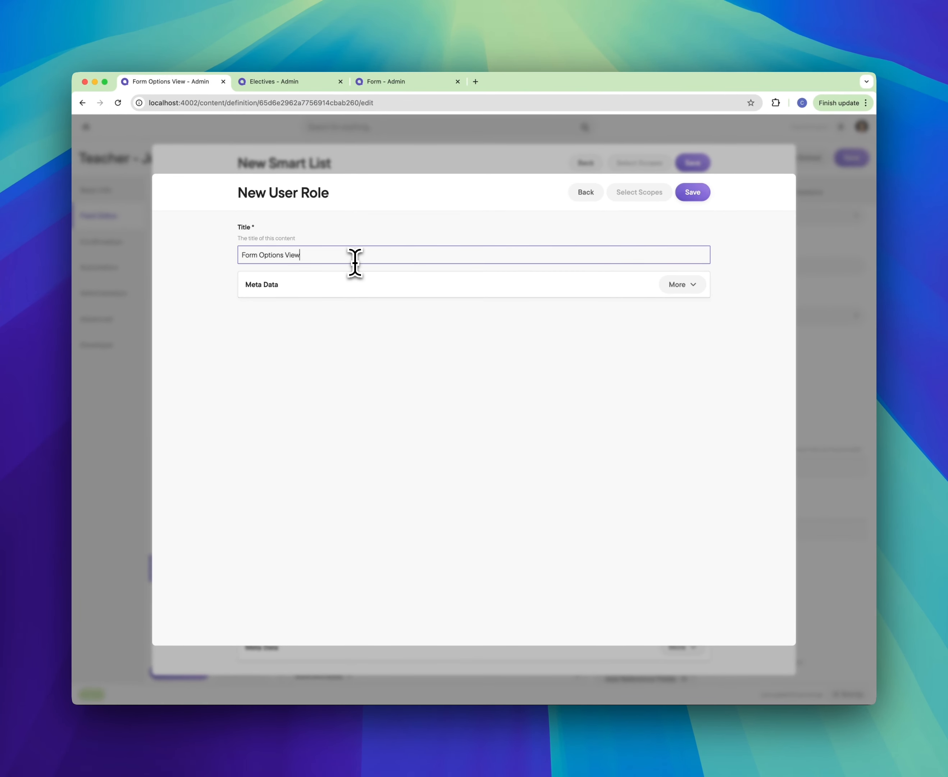
# Save the new Form Options View role in the Example School scope.
pyautogui.click(688, 193)
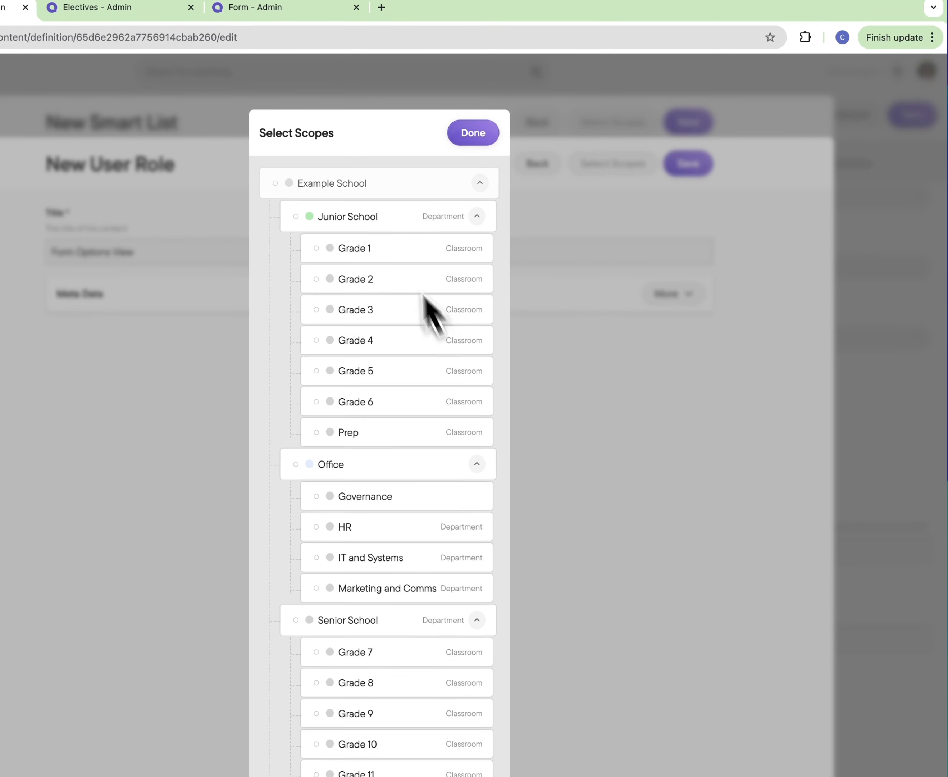
pyautogui.click(385, 183)
pyautogui.click(474, 132)
pyautogui.click(689, 164)
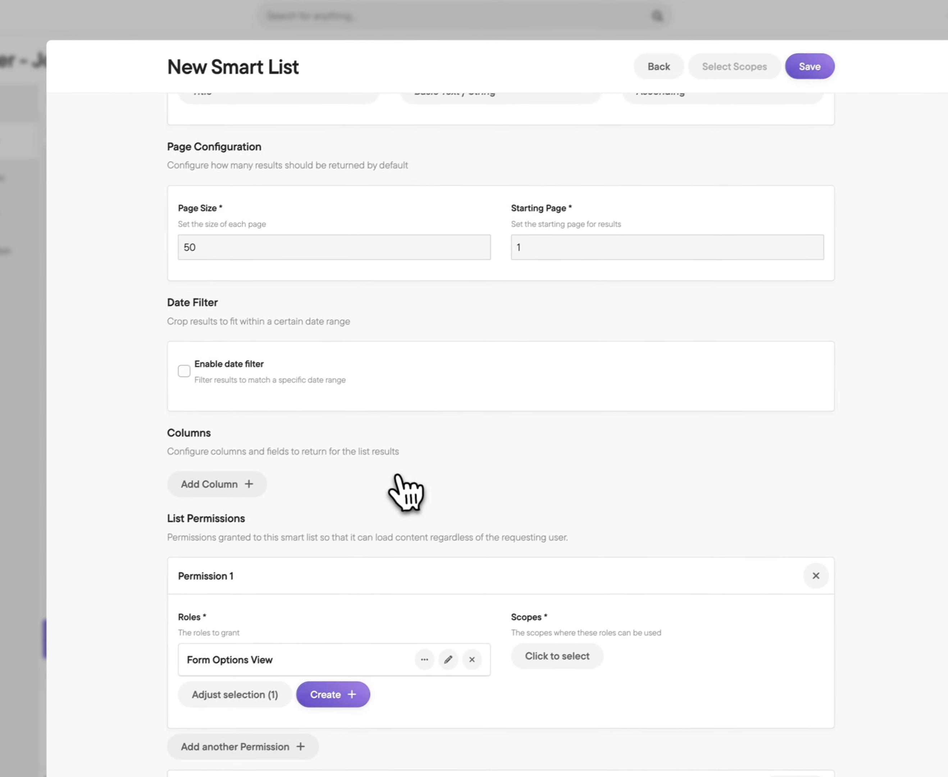
# Set the scope of the smart list's first permission to Example School.
pyautogui.scroll(-1, 406, 493)
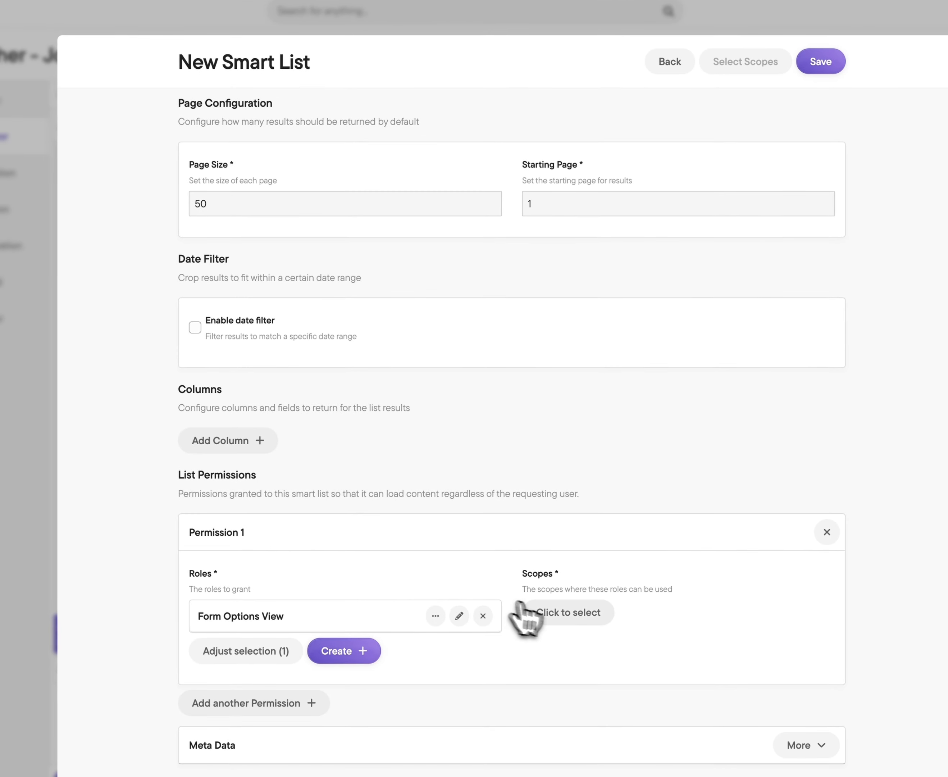
pyautogui.click(523, 615)
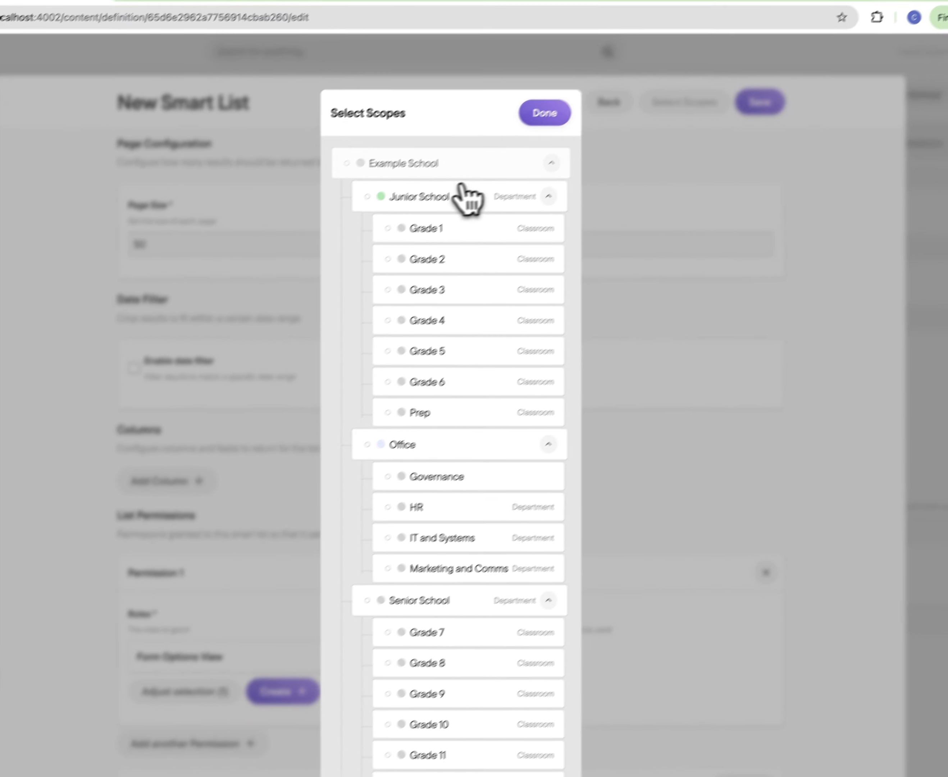
pyautogui.click(561, 124)
pyautogui.click(606, 72)
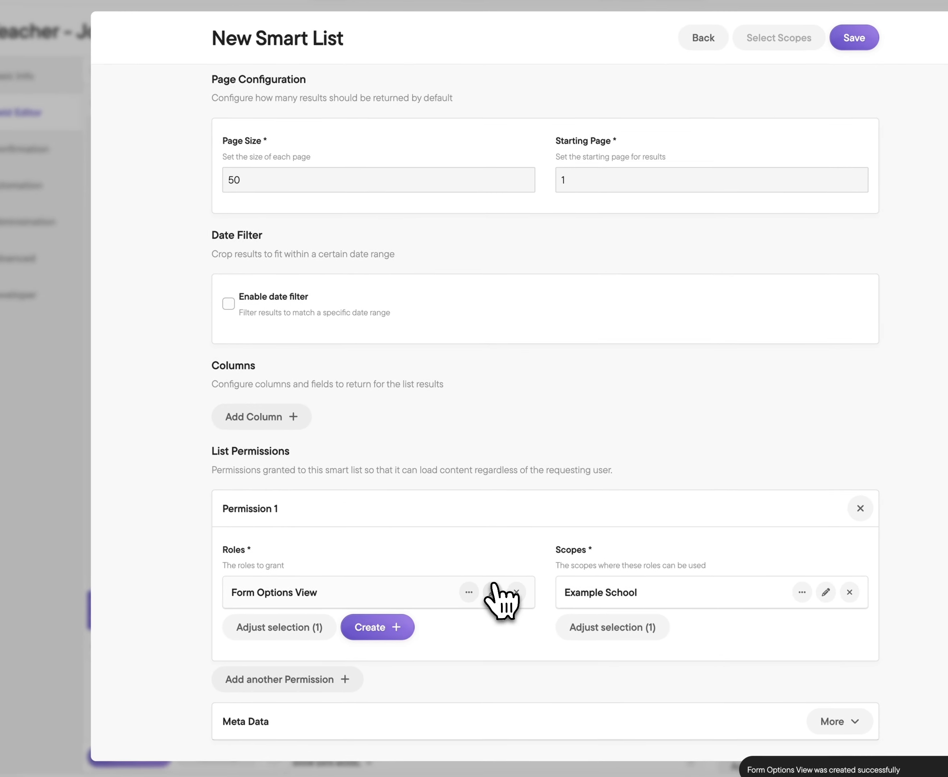
# Grant the Form Options View role permission to view any Elective, with View Any access on the title field, and save the role.
pyautogui.click(366, 678)
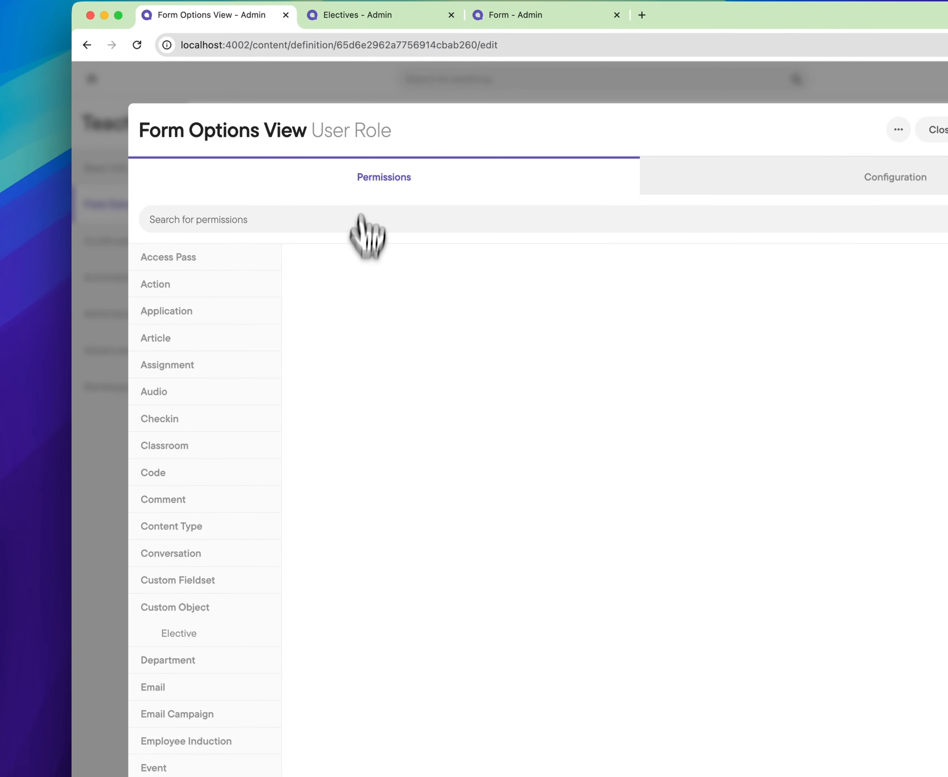
pyautogui.click(179, 633)
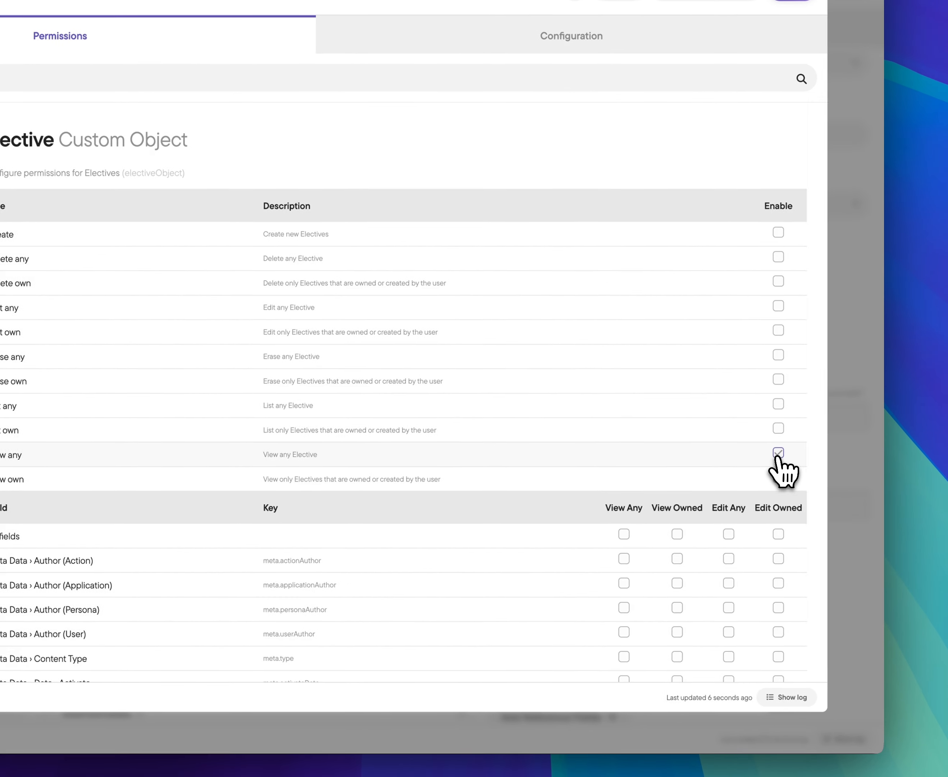
pyautogui.click(778, 453)
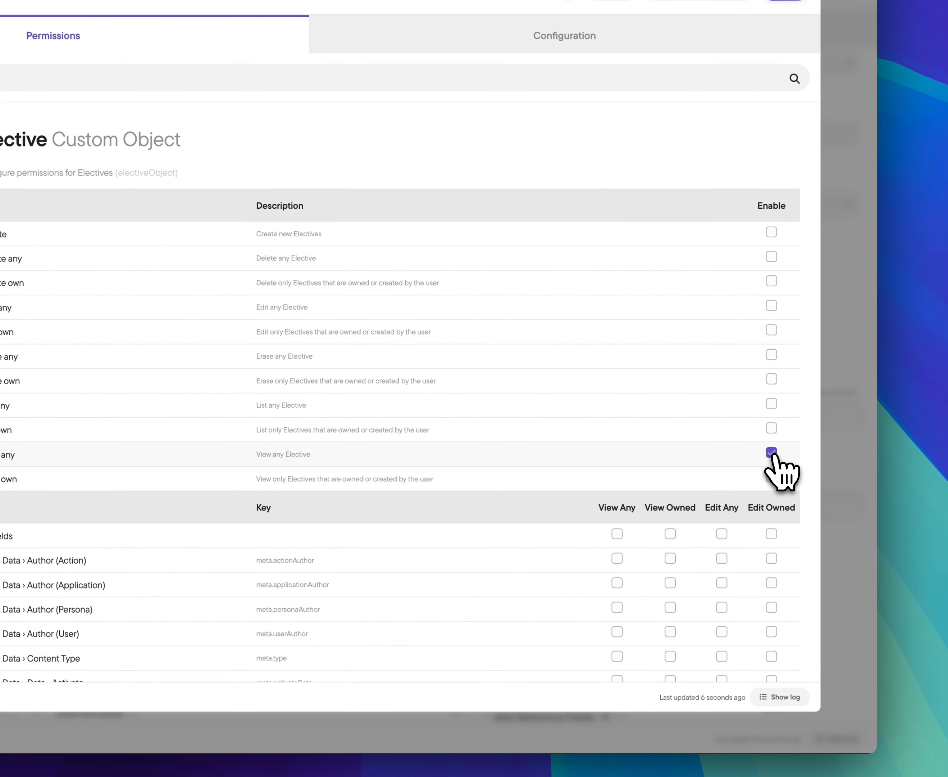
pyautogui.scroll(-10, 484, 462)
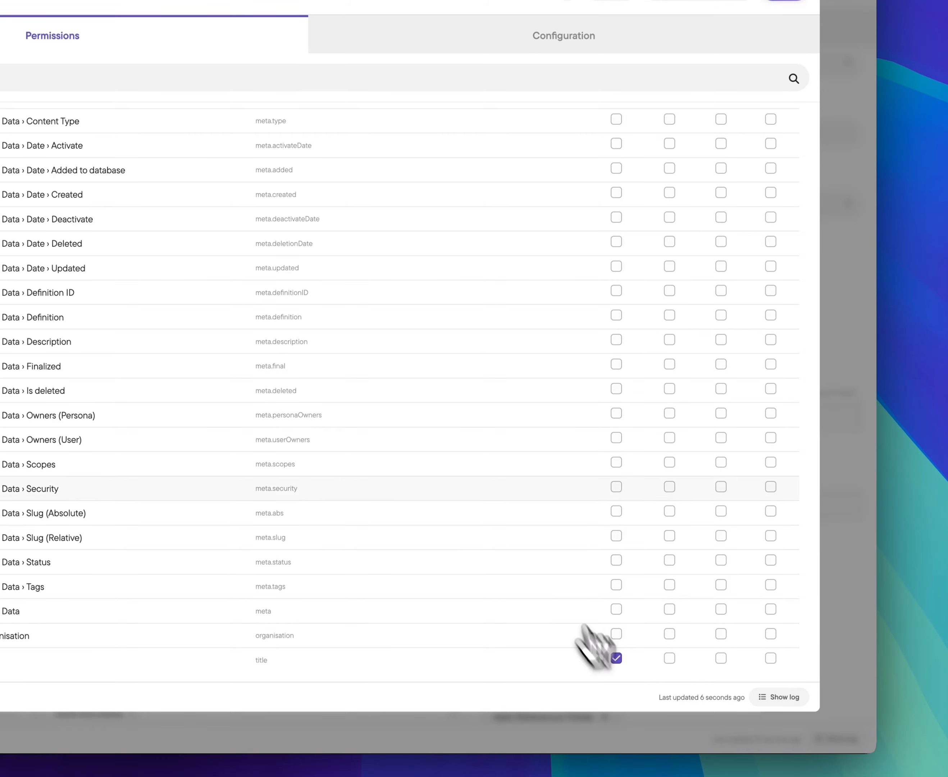
pyautogui.scroll(5, 526, 470)
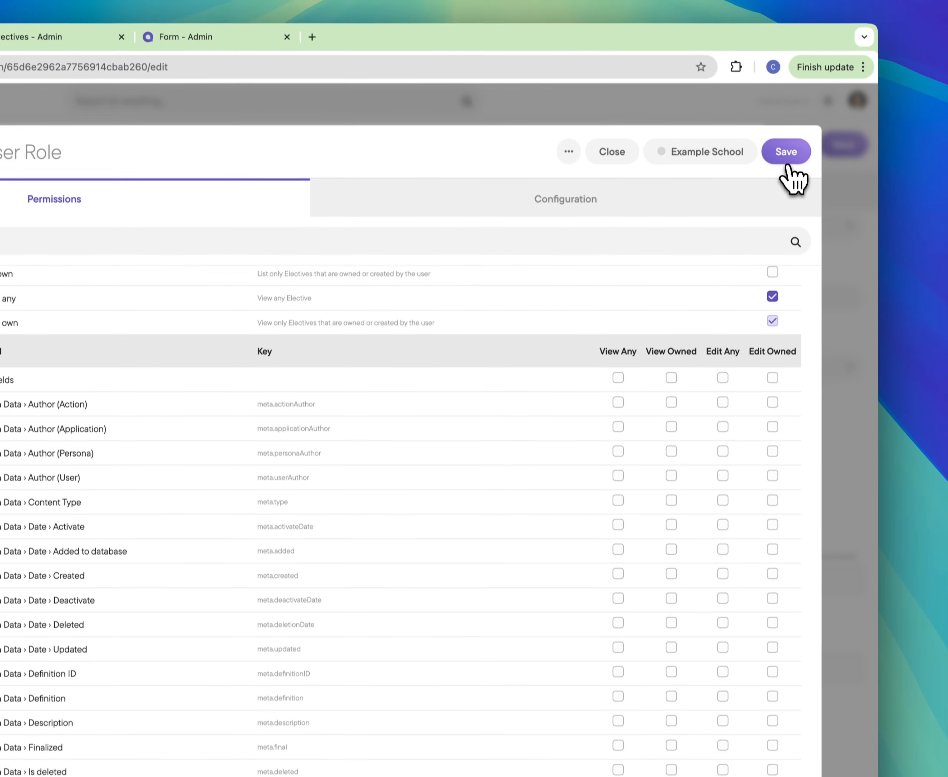
pyautogui.click(787, 164)
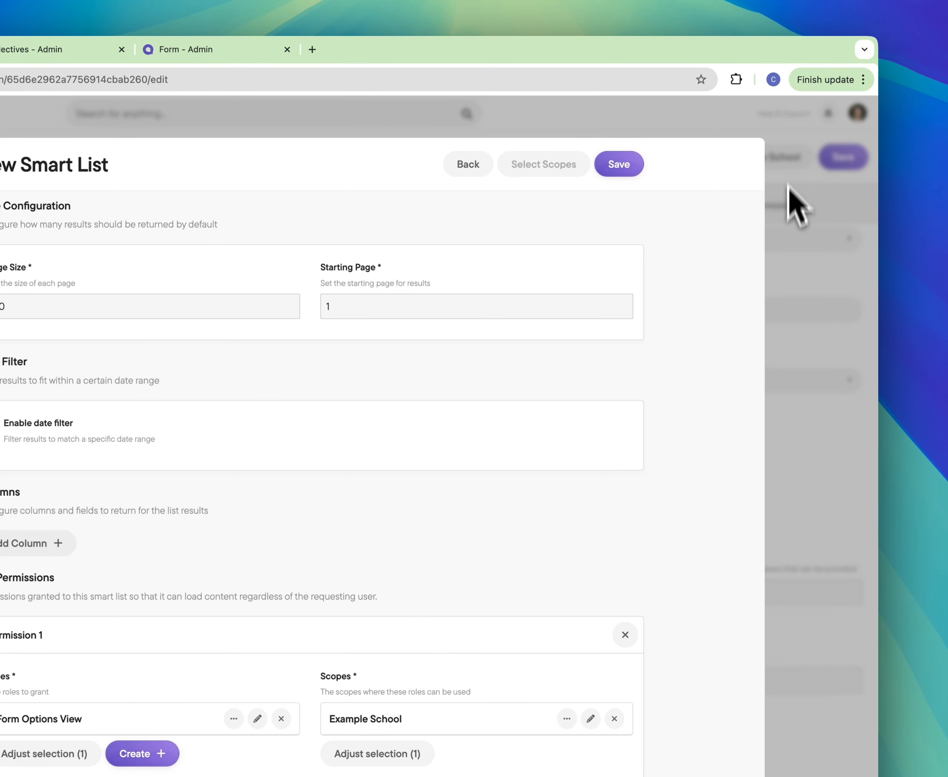
# Save the new smart list of selectable electives in the Example School scope.
pyautogui.click(635, 174)
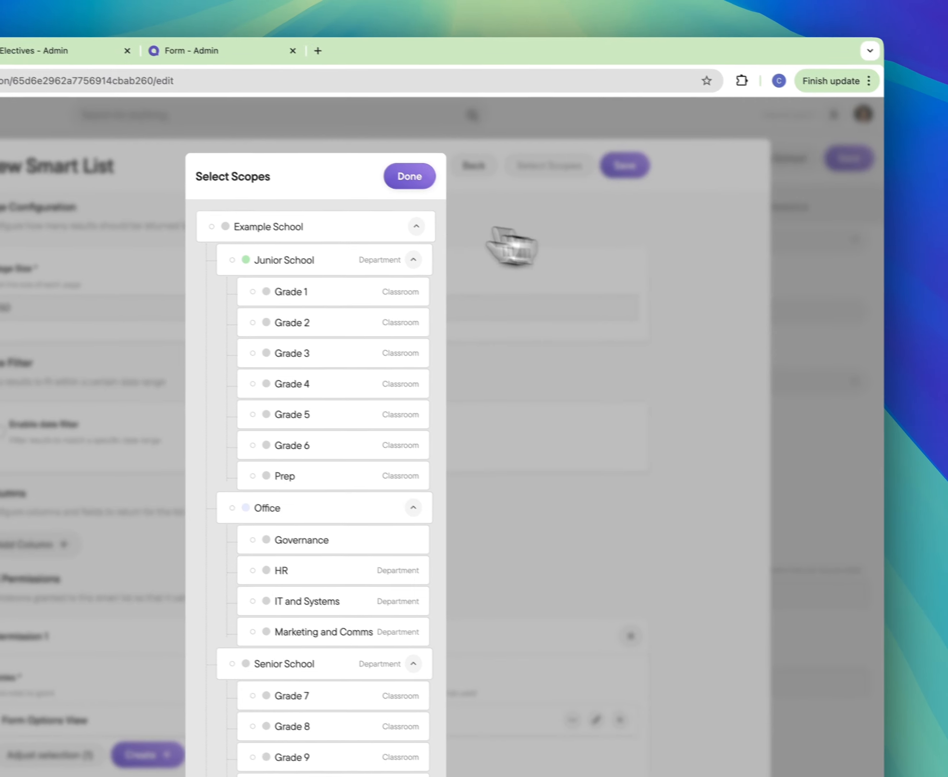
pyautogui.click(323, 231)
pyautogui.click(437, 184)
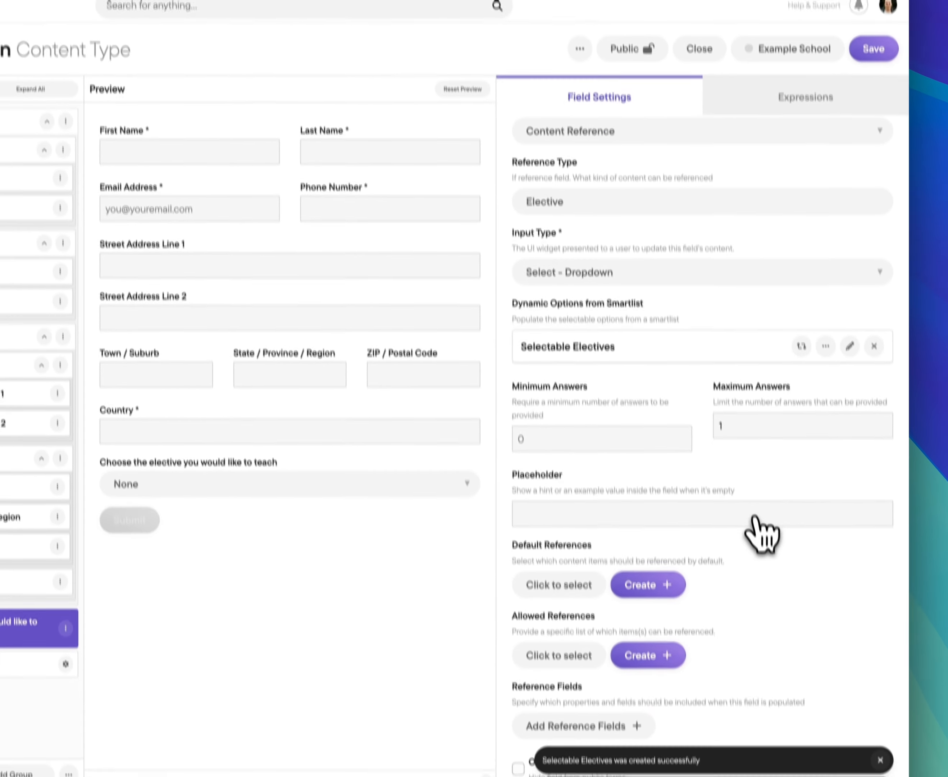
# Check the elective dropdown's choices in the form preview and save the Teacher - Job Application form.
pyautogui.scroll(-2, 741, 695)
pyautogui.scroll(3, 738, 695)
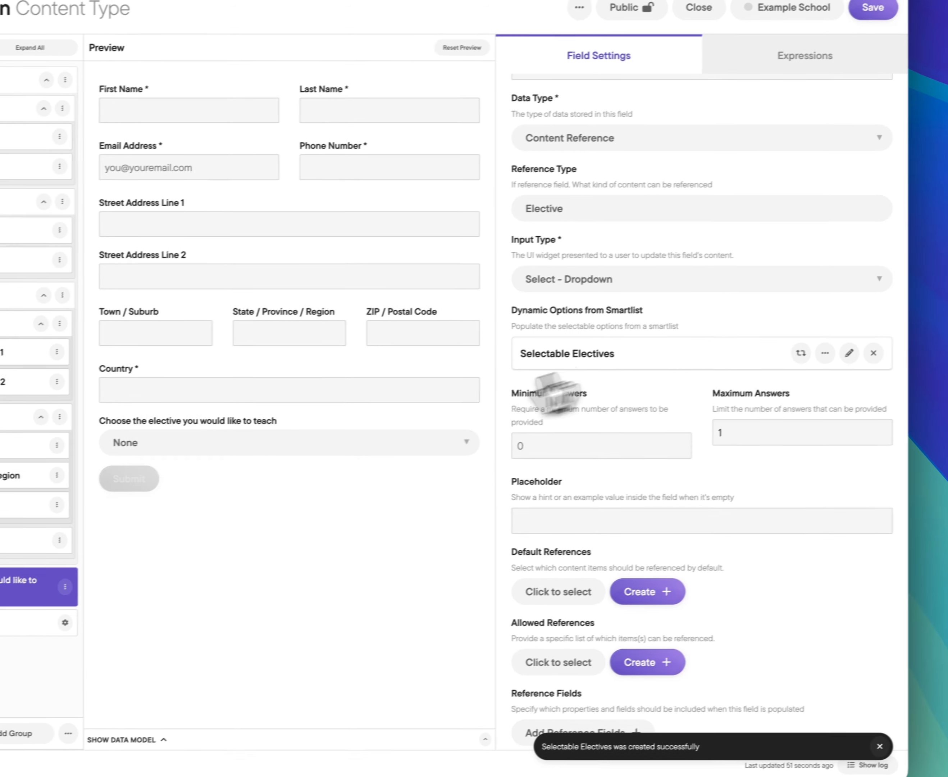
pyautogui.click(302, 445)
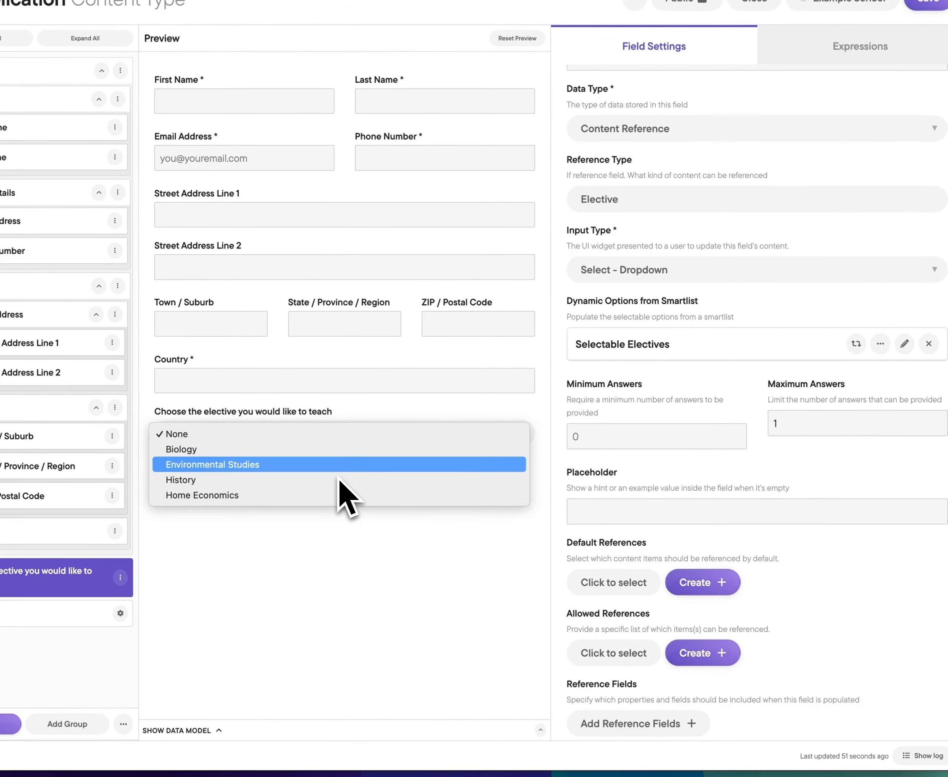
pyautogui.click(360, 593)
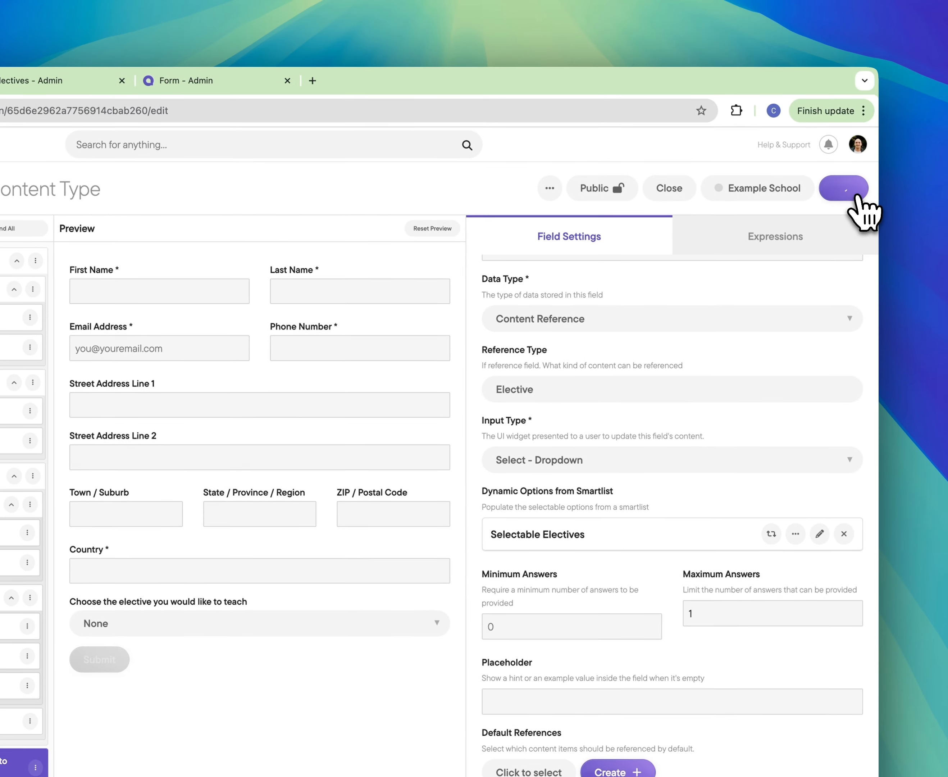
pyautogui.click(929, 1)
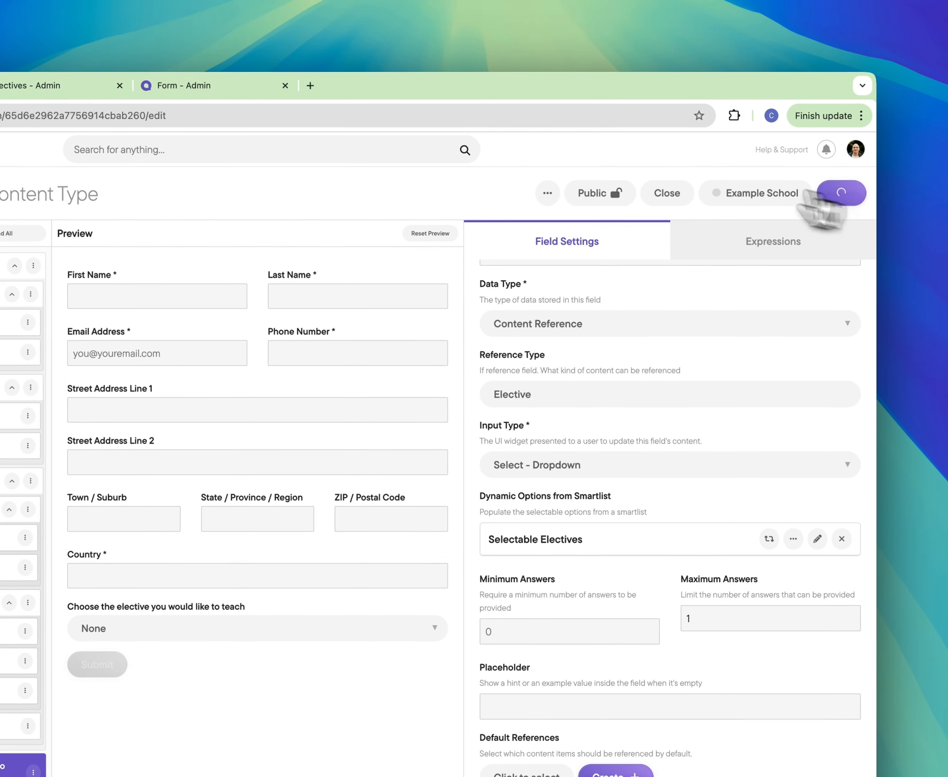
# Reload the public Teacher - Job Application form and choose Environmental Studies as the elective to teach.
pyautogui.click(222, 90)
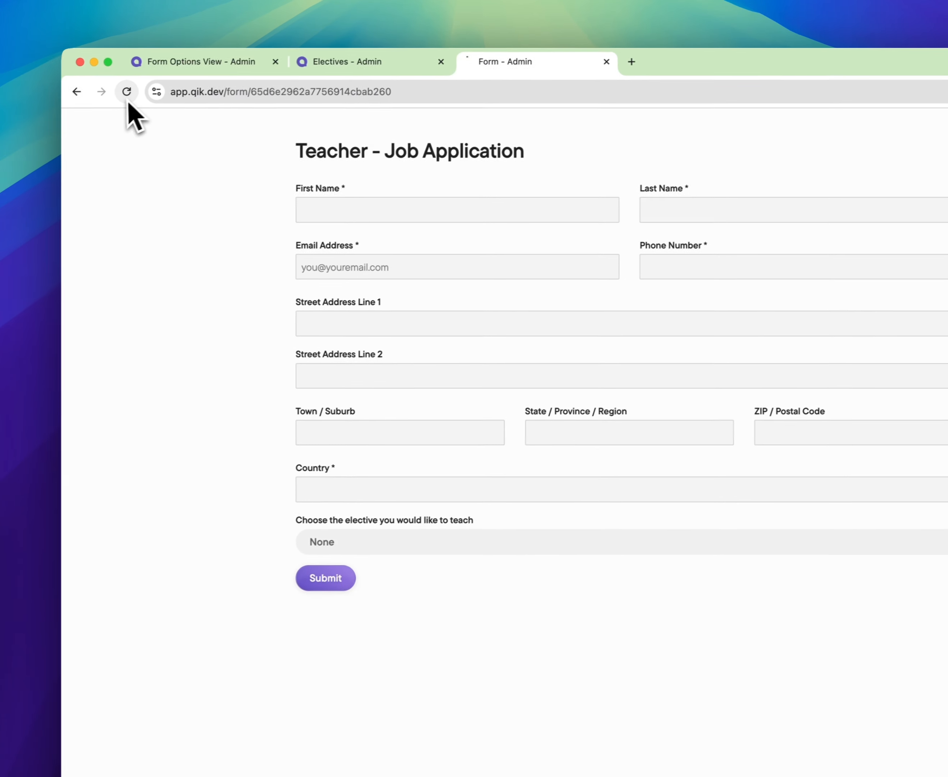
pyautogui.click(3, 116)
pyautogui.click(379, 540)
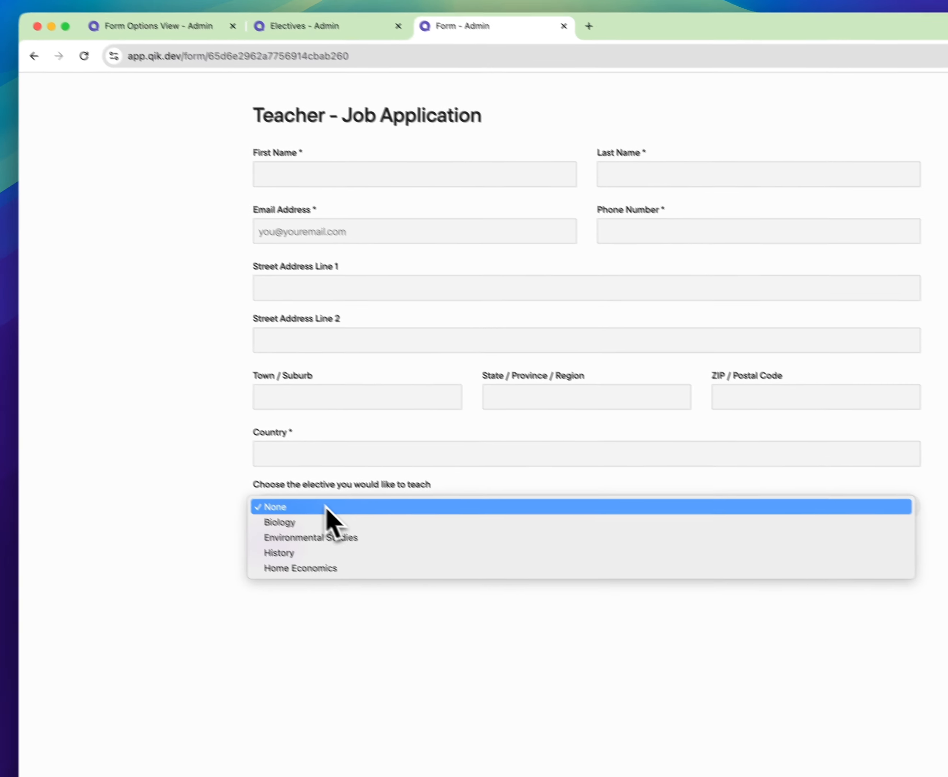
pyautogui.click(393, 572)
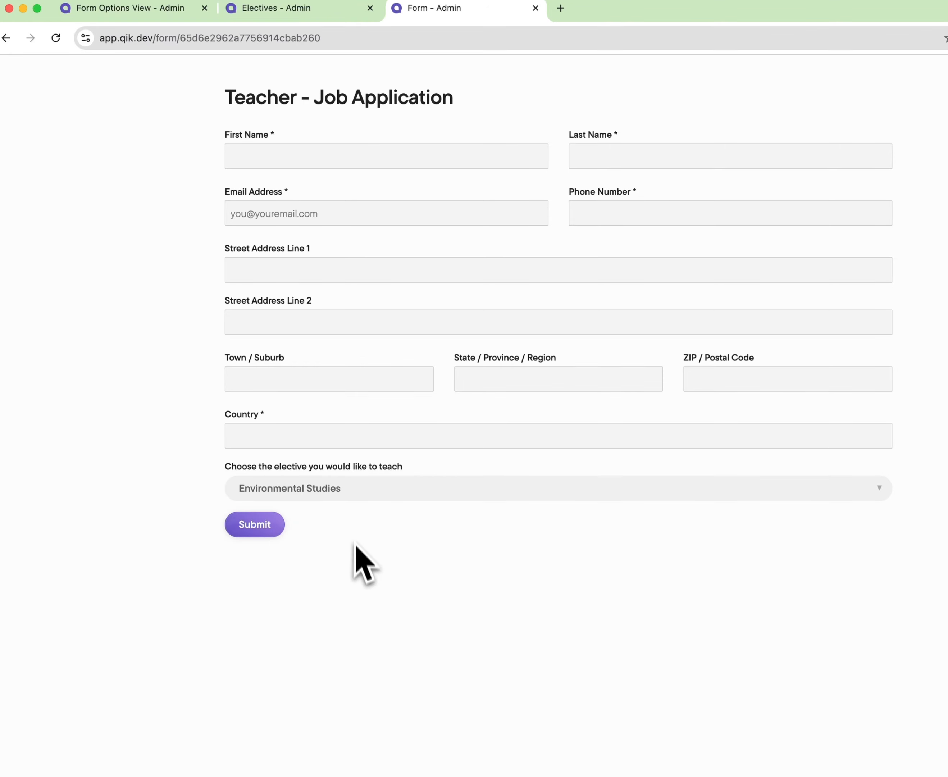
# Test the public form's elective dropdown by choosing Home Economics and Biology, leaving Biology selected after reviewing the choices.
pyautogui.click(375, 495)
pyautogui.click(366, 520)
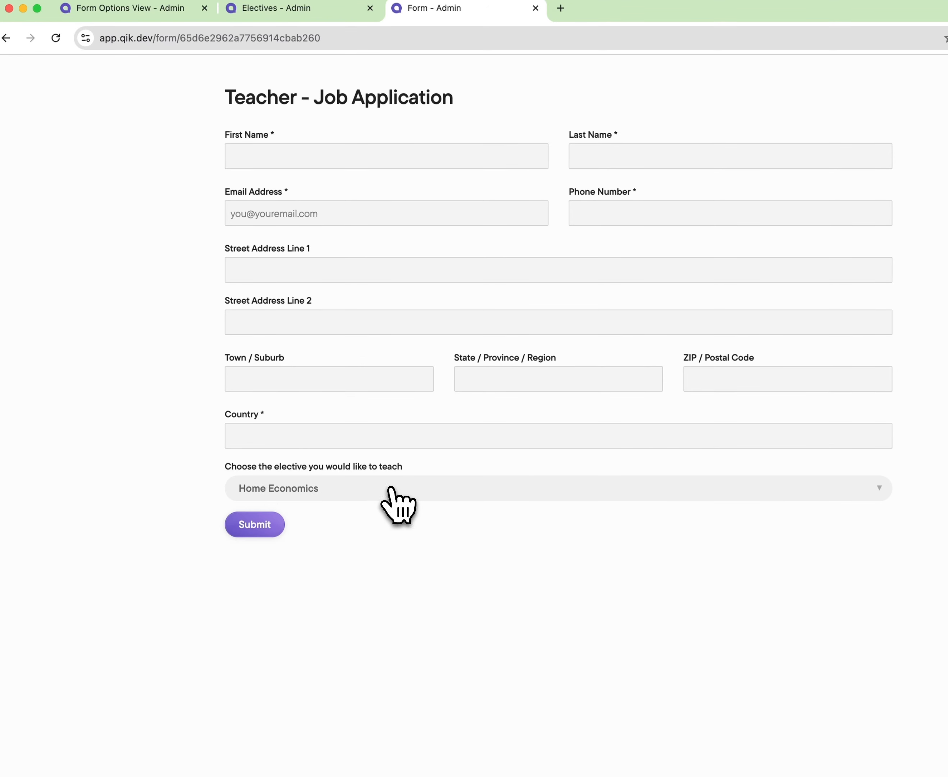
pyautogui.click(389, 489)
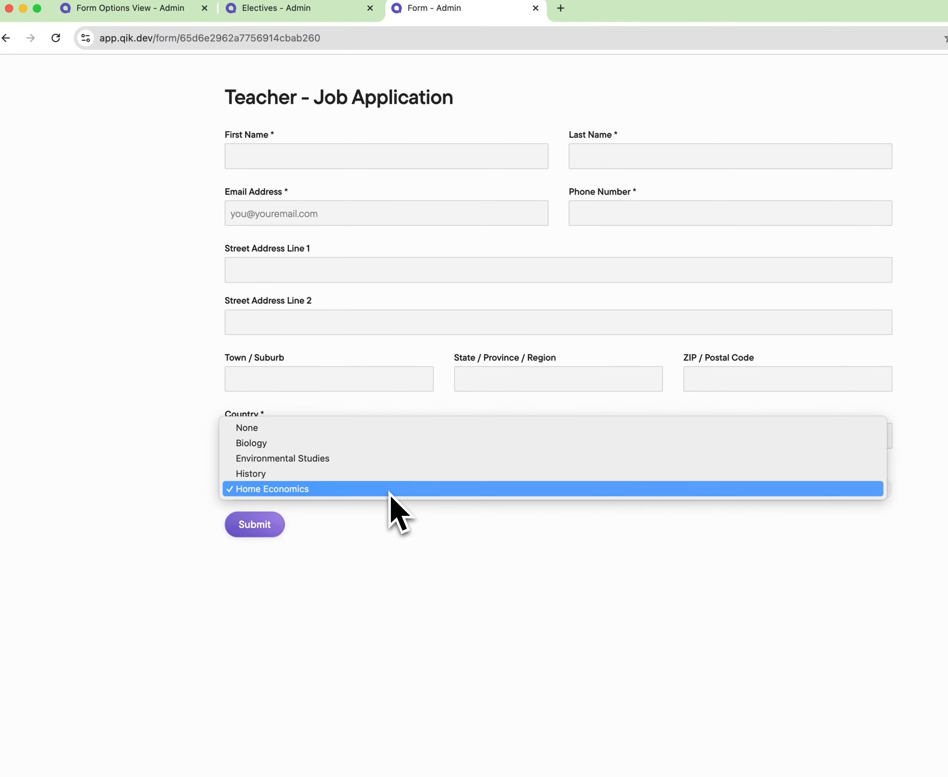
pyautogui.click(386, 441)
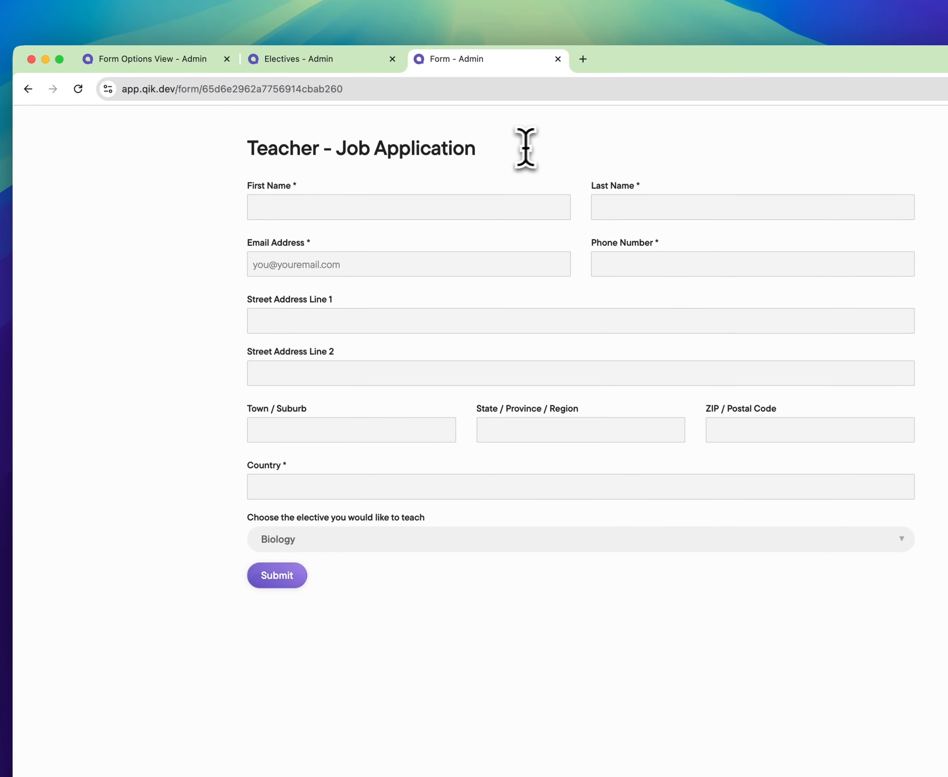
pyautogui.click(385, 541)
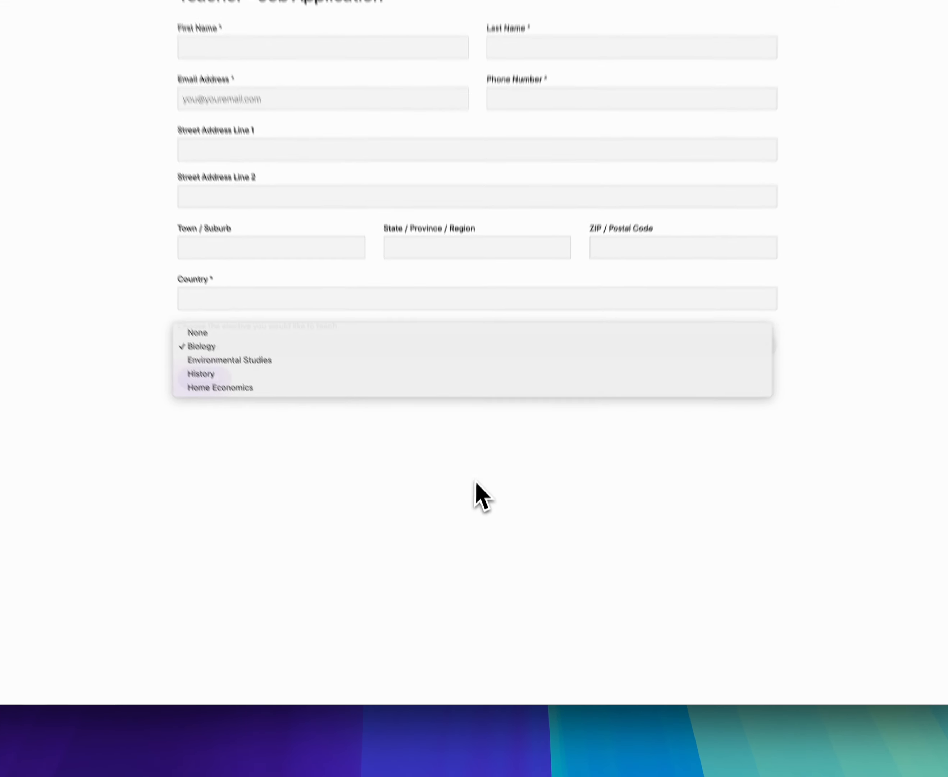
pyautogui.click(473, 528)
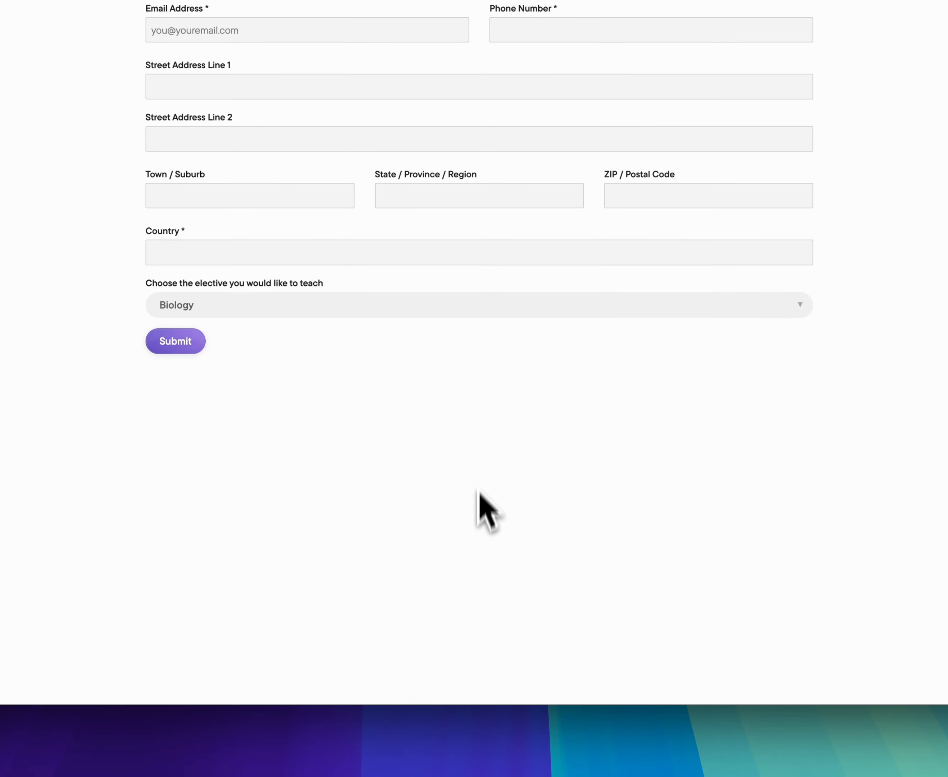